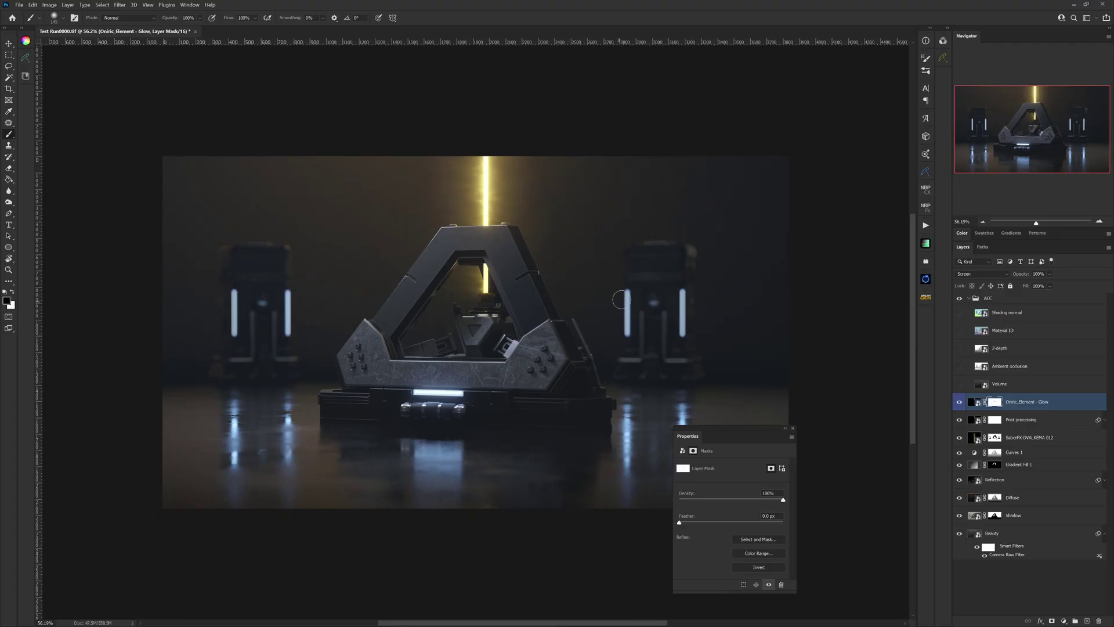
- Collapse the ACC group, move the Properties panel aside, and inspect the grainy pillars
left_click(992, 299)
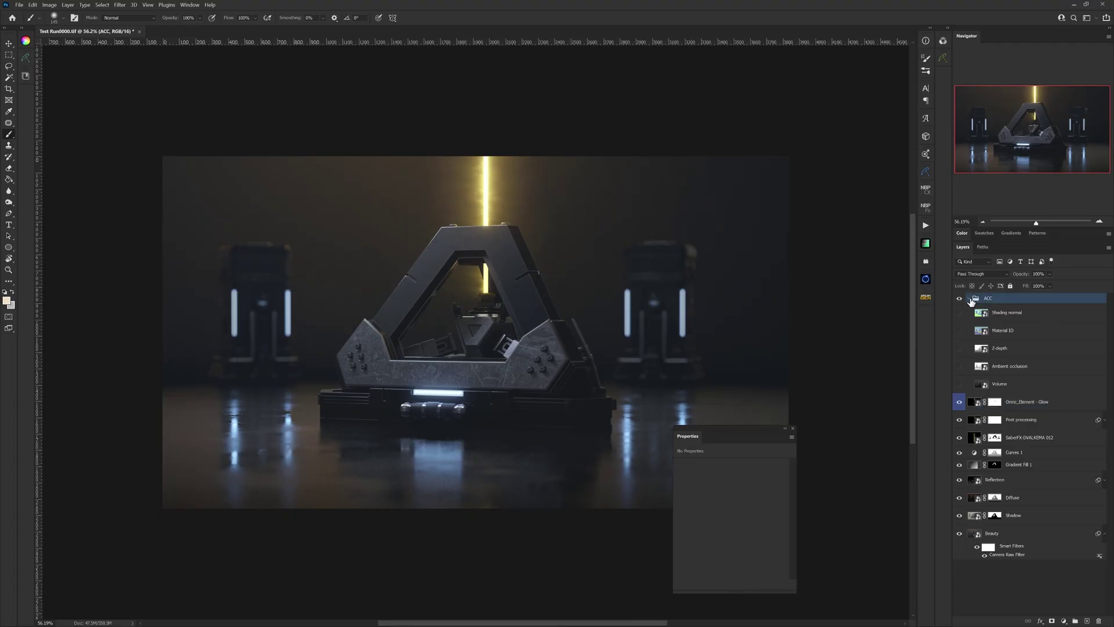
left_click_drag(695, 437, 817, 462)
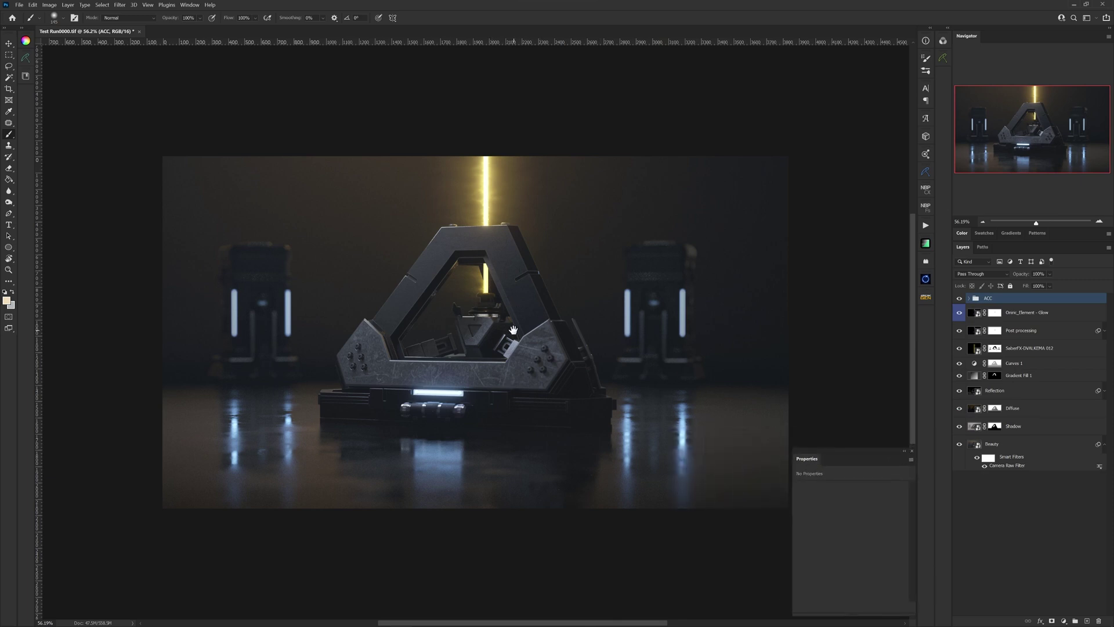
scroll(336, 293, "up", 5, "alt")
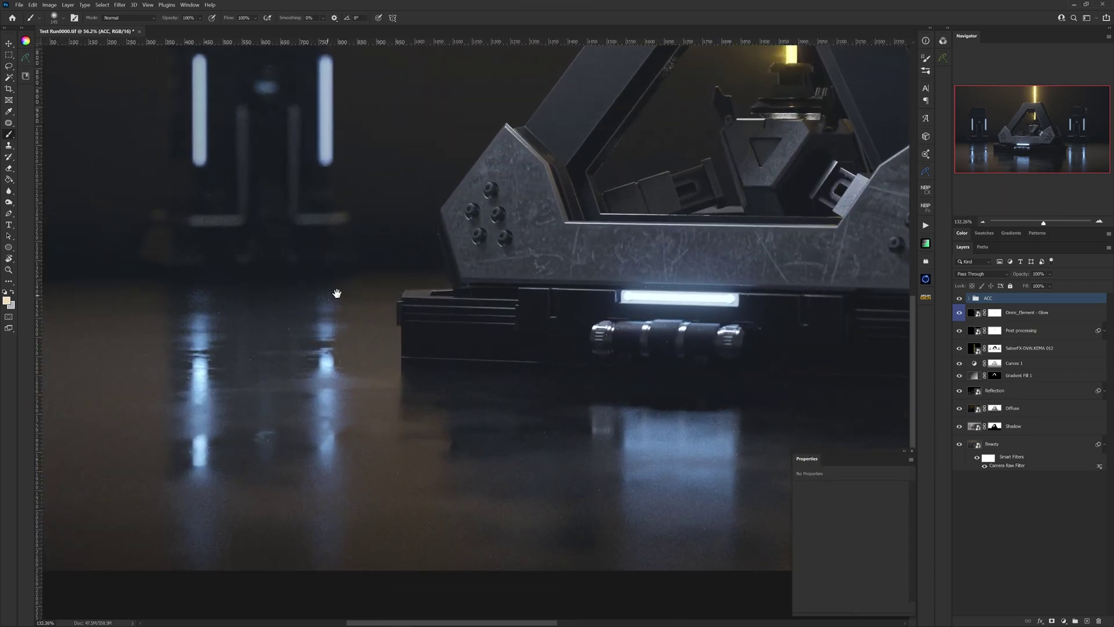
mouse_move(336, 294)
left_mouse_down()
mouse_move(410, 340)
mouse_move(385, 406)
mouse_move(395, 390)
left_mouse_up()
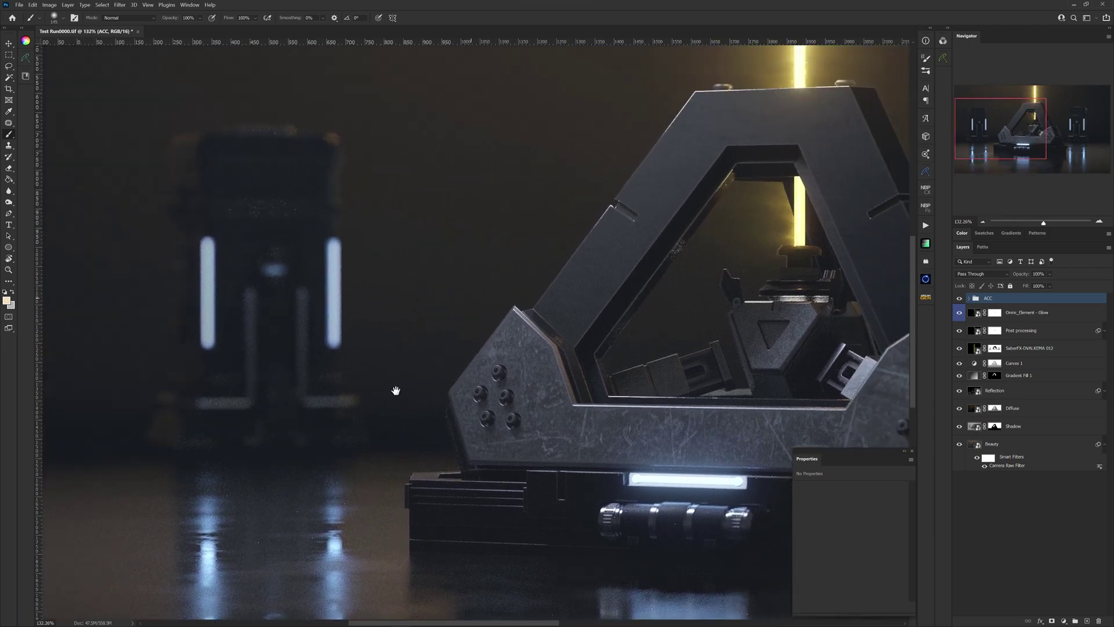
scroll(395, 390, "down", 2, "alt")
scroll(410, 369, "up", 2, "alt")
scroll(479, 319, "down", 4, "alt")
scroll(524, 253, "up", 1, "alt")
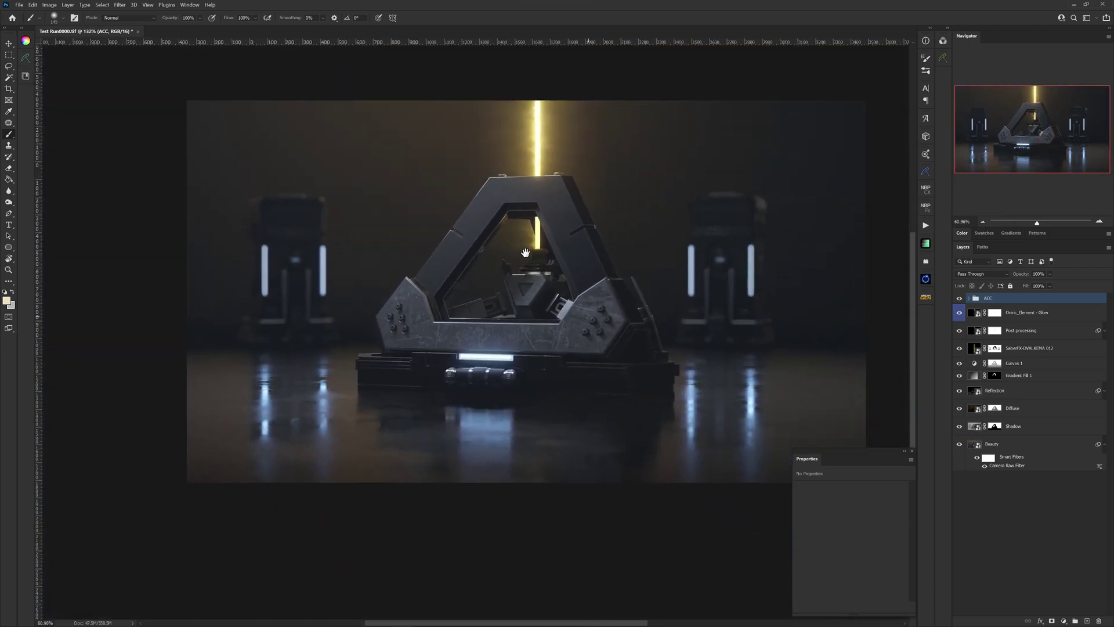
scroll(736, 239, "up", 4, "alt")
scroll(768, 217, "up", 3, "alt")
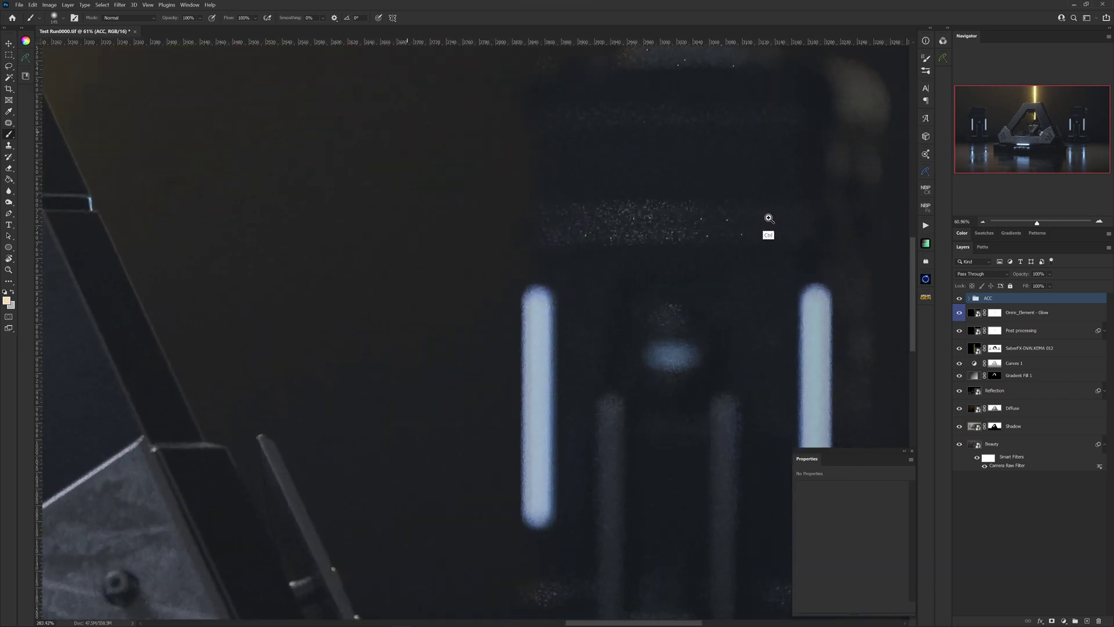
left_click_drag(639, 229, 646, 264)
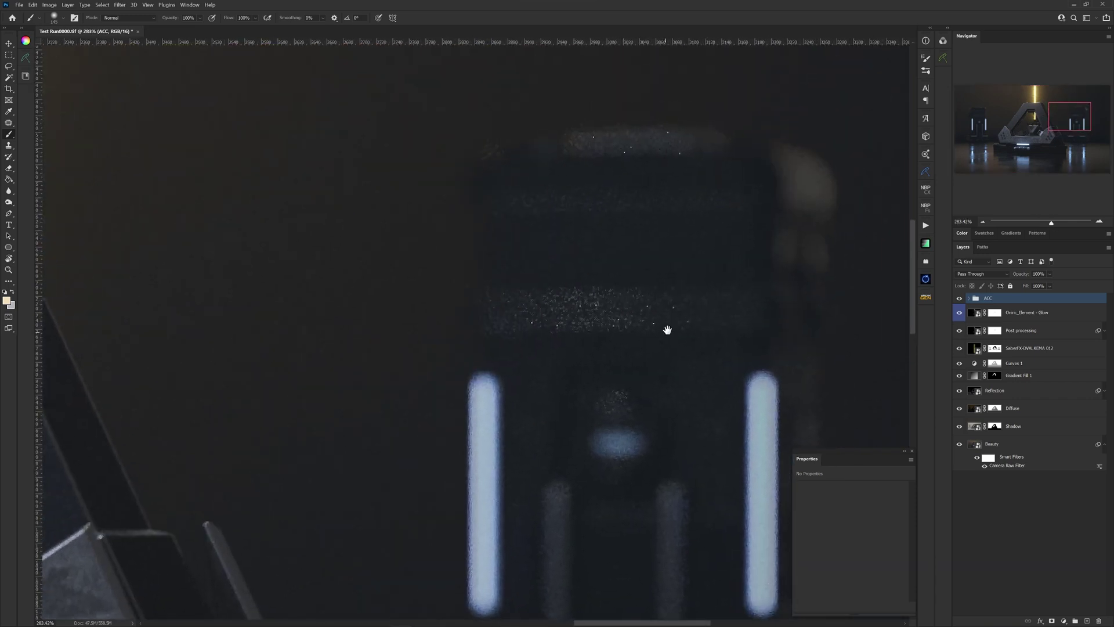
scroll(666, 330, "down", 2, "alt")
scroll(641, 349, "down", 2, "alt")
mouse_move(622, 442)
left_mouse_down()
mouse_move(641, 179)
mouse_move(616, 109)
left_mouse_up()
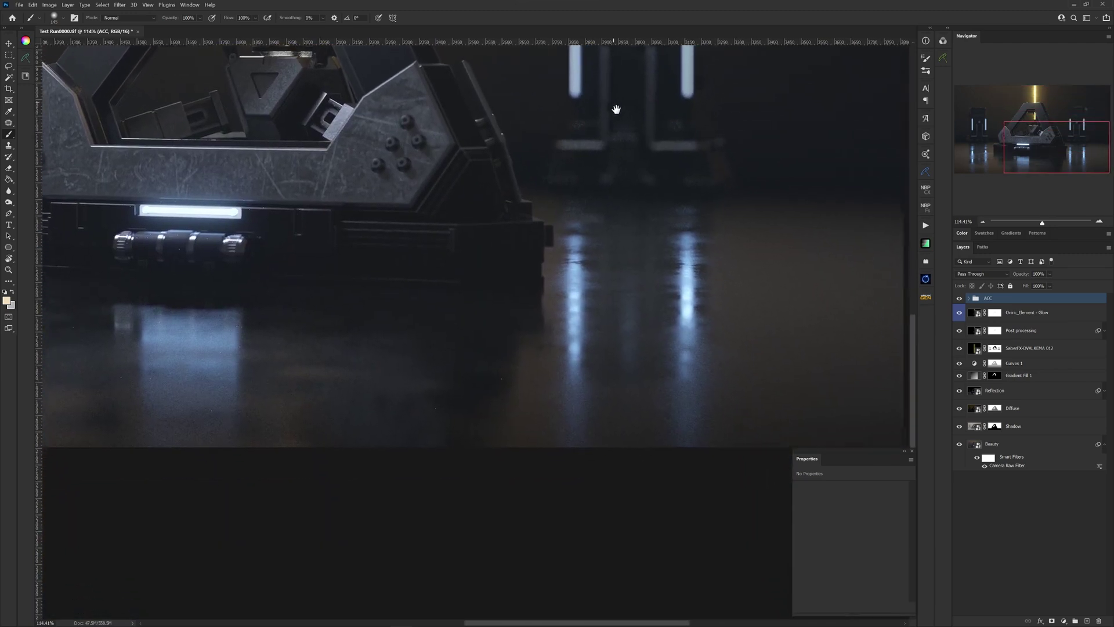
- Inspect the machine and speckled floor reflections, then show only the Reflection pass
mouse_move(431, 311)
left_mouse_down()
mouse_move(639, 336)
mouse_move(758, 419)
left_mouse_up()
mouse_move(374, 320)
left_mouse_down()
mouse_move(440, 401)
mouse_move(445, 434)
left_mouse_up()
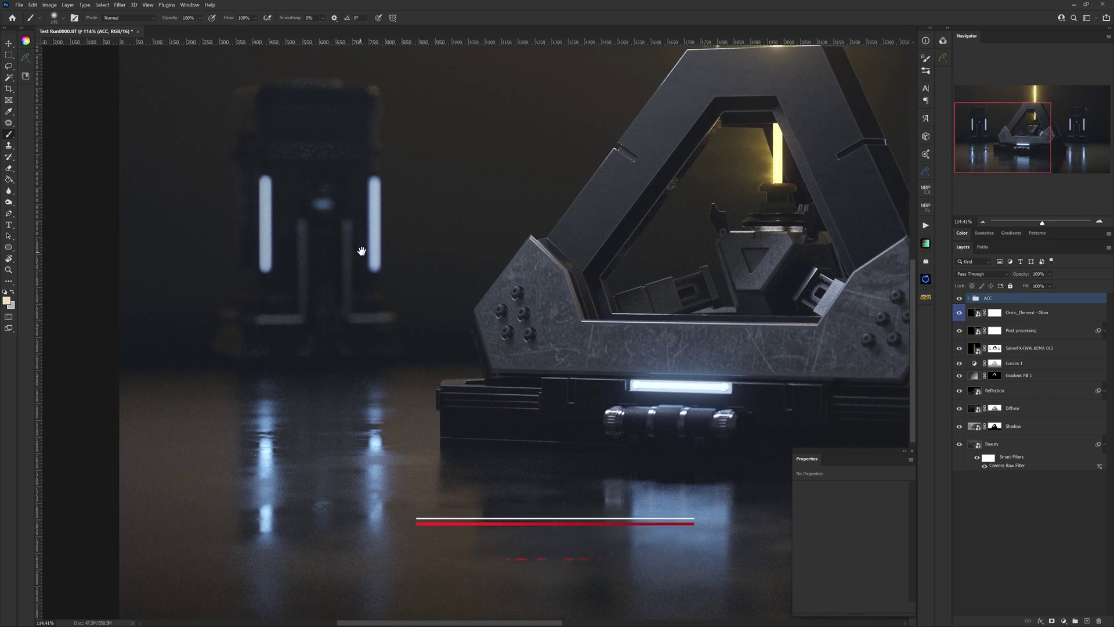
left_click_drag(361, 252, 322, 313)
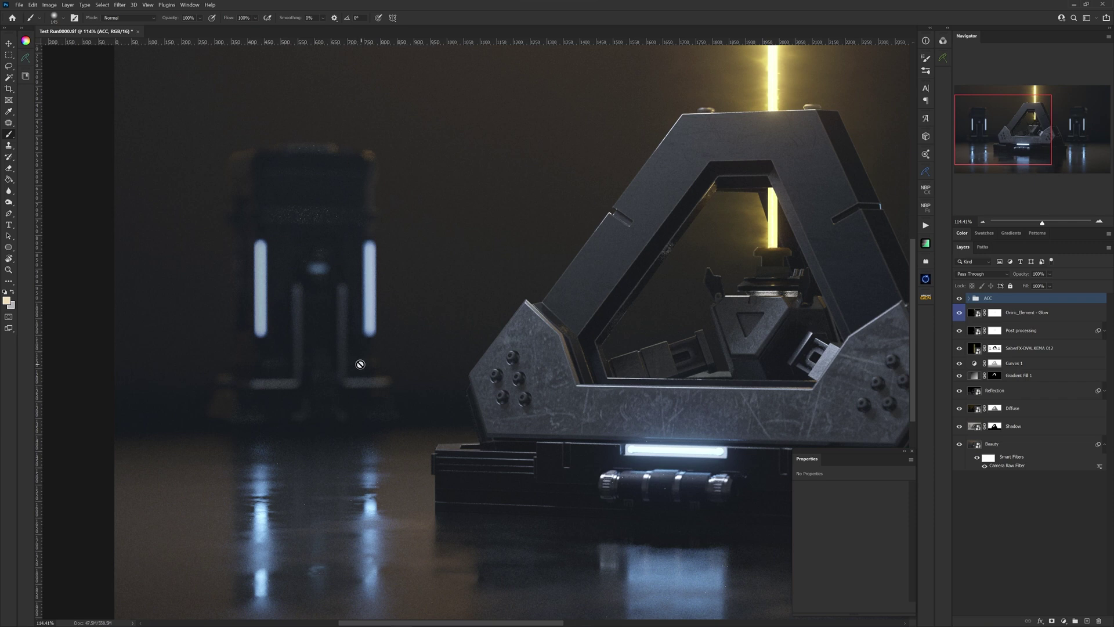
scroll(375, 311, "down", 5)
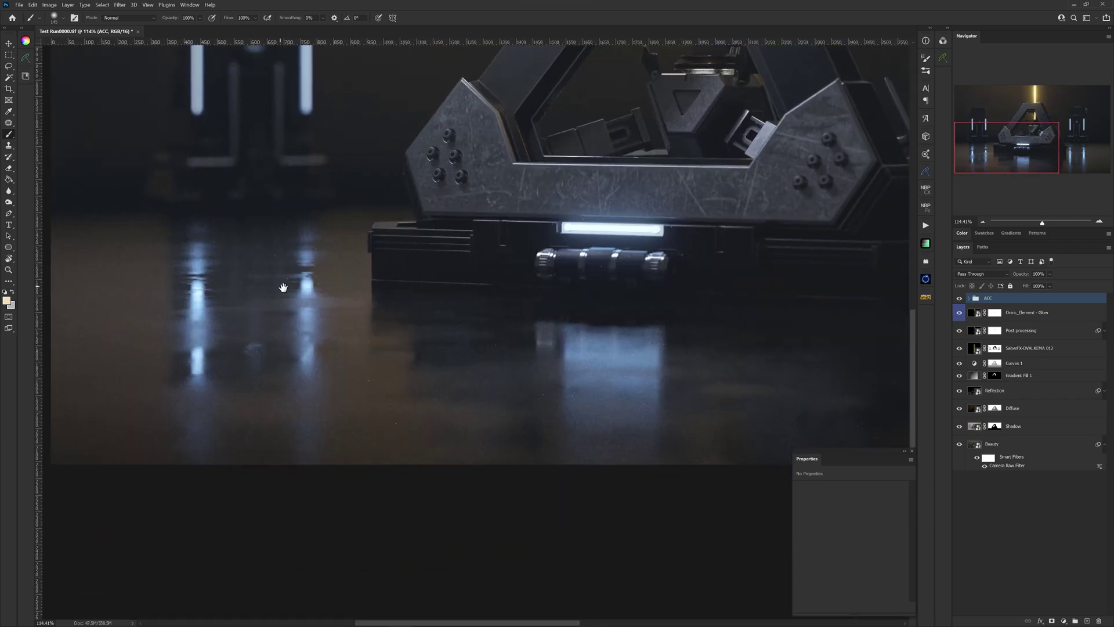
mouse_move(283, 287)
left_mouse_down()
mouse_move(425, 319)
mouse_move(392, 296)
mouse_move(319, 319)
left_mouse_up()
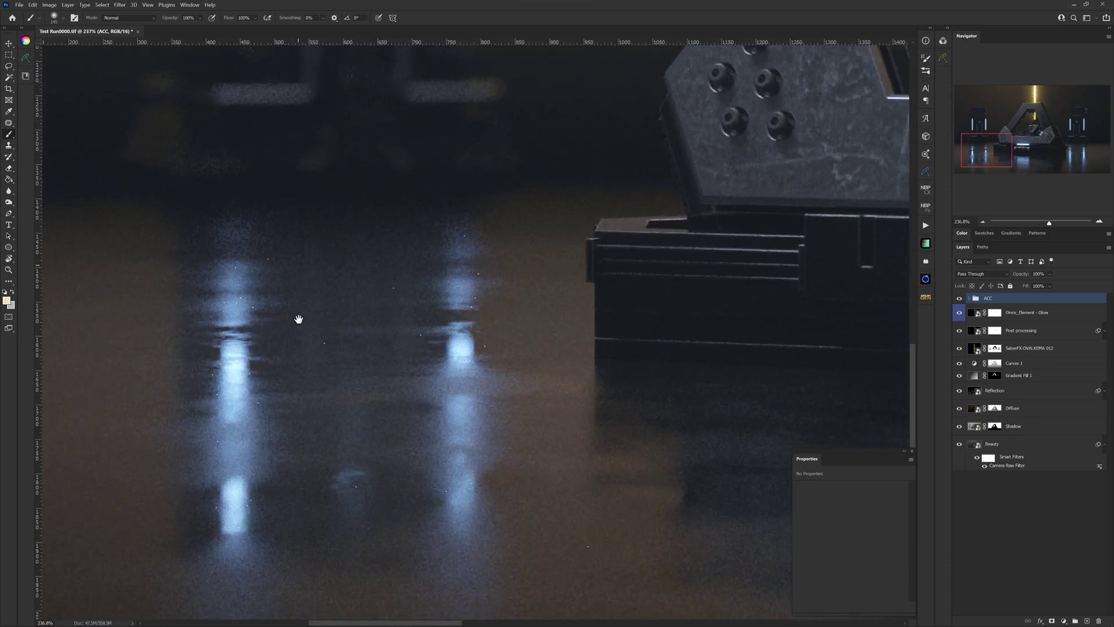
left_click_drag(462, 316, 368, 326)
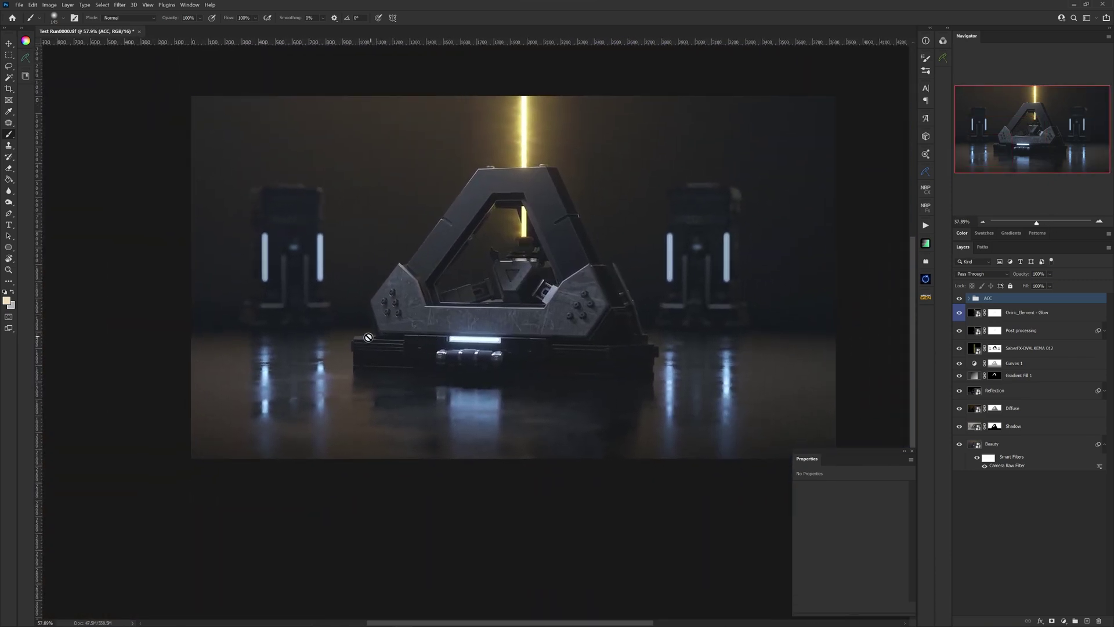
left_click_drag(561, 300, 502, 286)
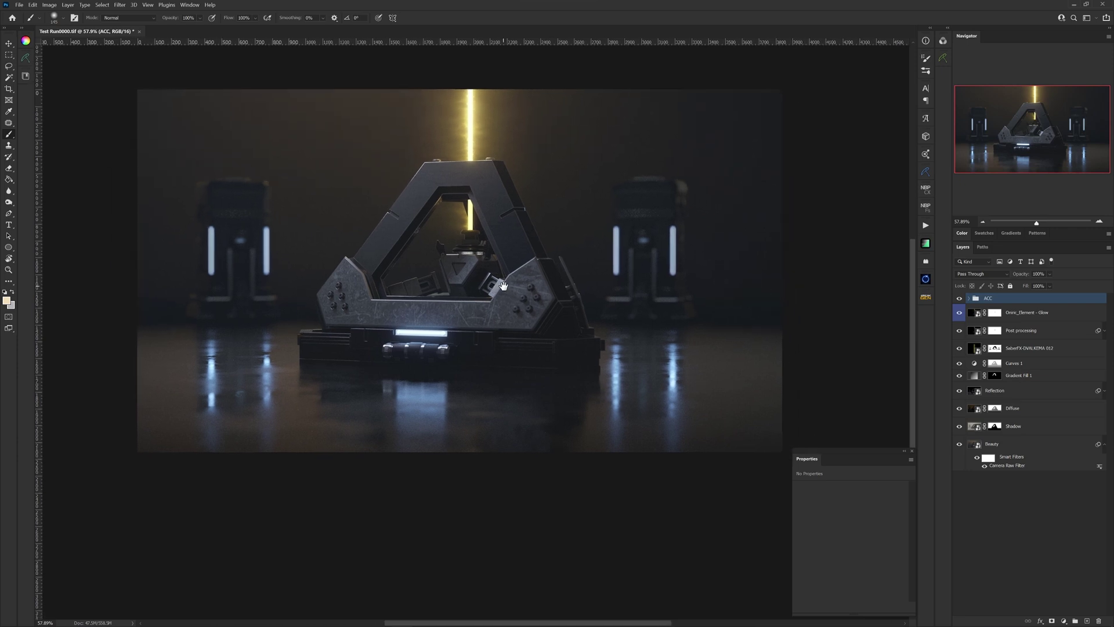
scroll(537, 281, "up", 3)
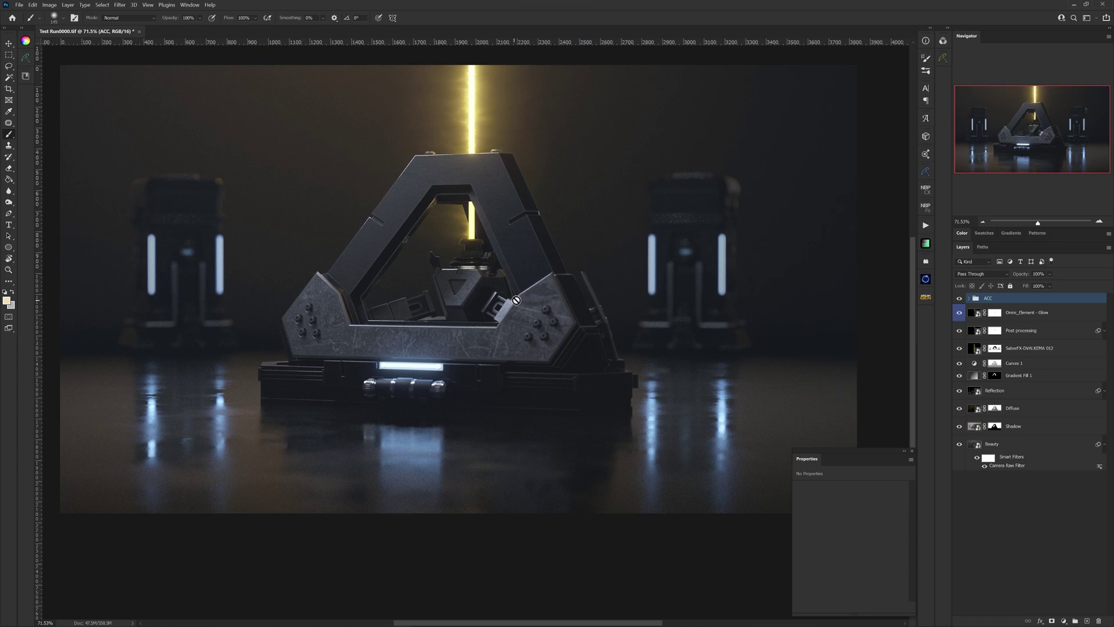
left_click_drag(452, 290, 464, 294)
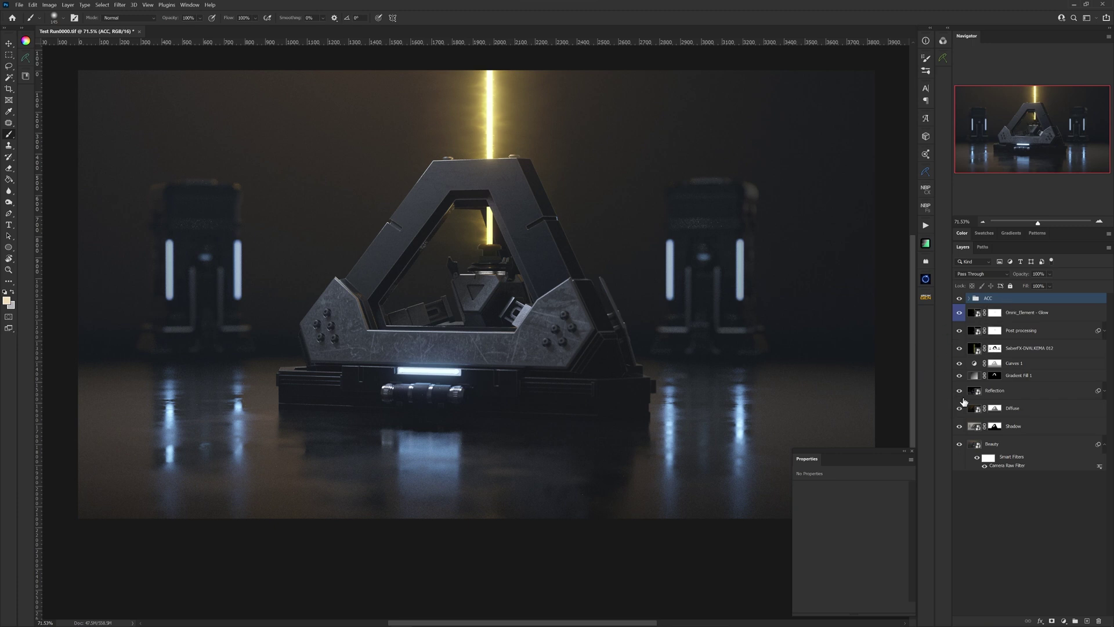
left_click(959, 390, "alt")
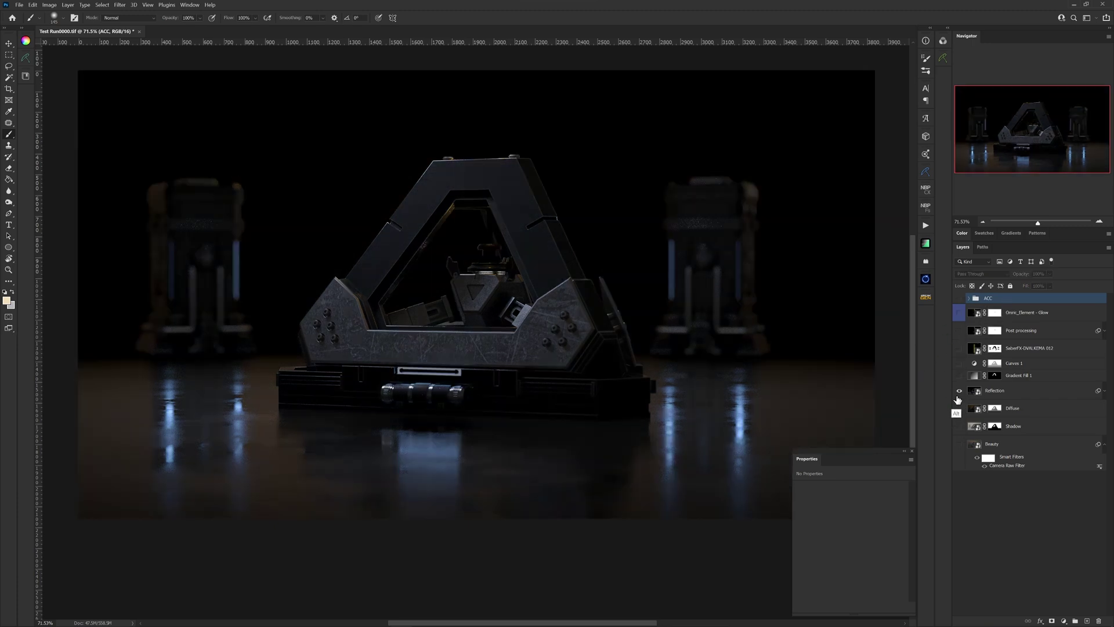
scroll(542, 244, "right", 2)
scroll(572, 243, "right", 2)
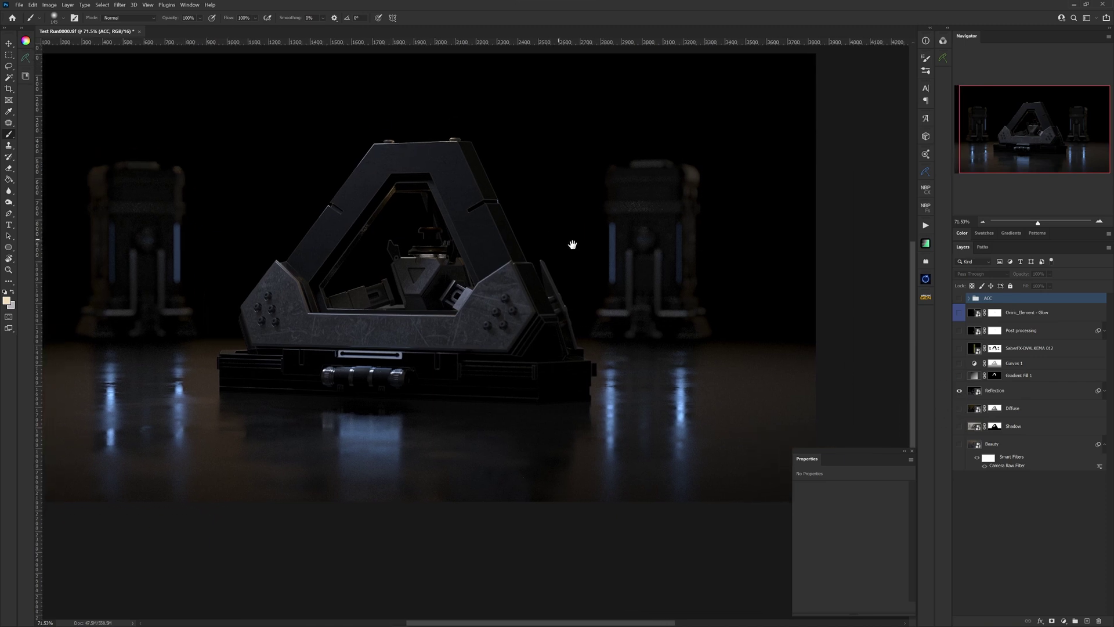
- Examine the Reflection pass's base and floor reflections, then show only the Beauty pass
mouse_move(617, 330)
left_mouse_down()
mouse_move(647, 312)
mouse_move(638, 331)
mouse_move(623, 292)
left_mouse_up()
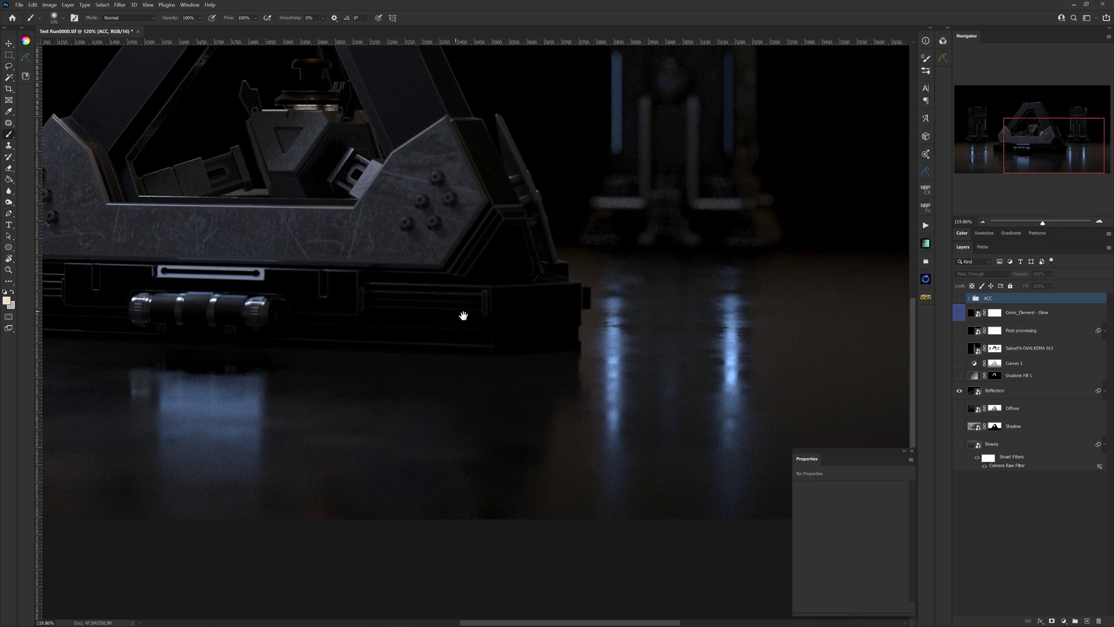
mouse_move(462, 317)
left_mouse_down()
mouse_move(567, 316)
mouse_move(656, 355)
left_mouse_up()
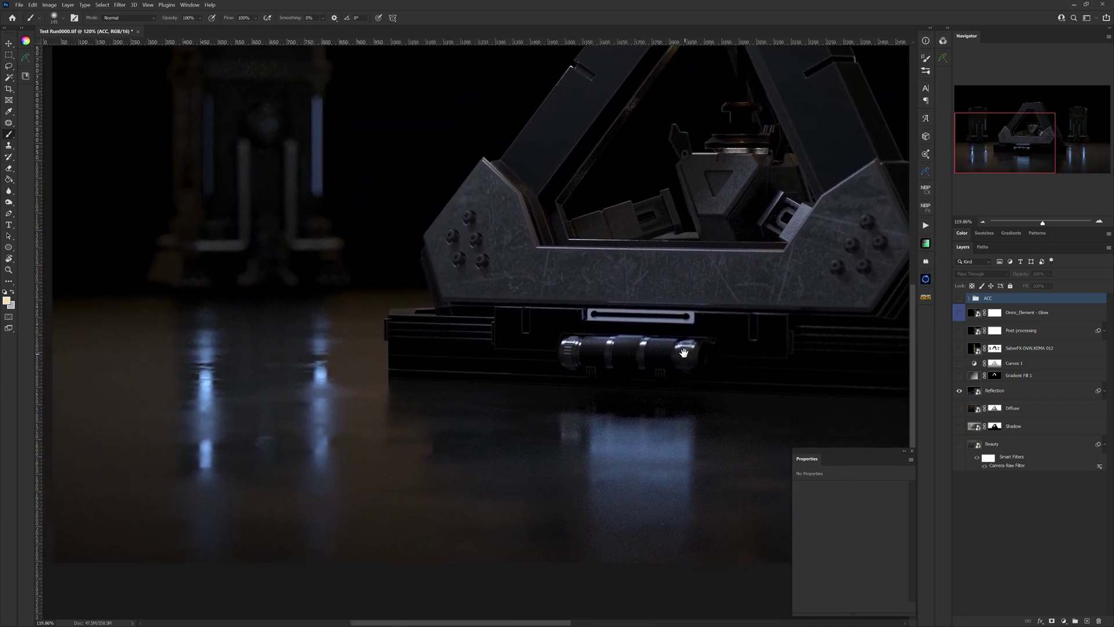
left_click_drag(312, 323, 304, 344)
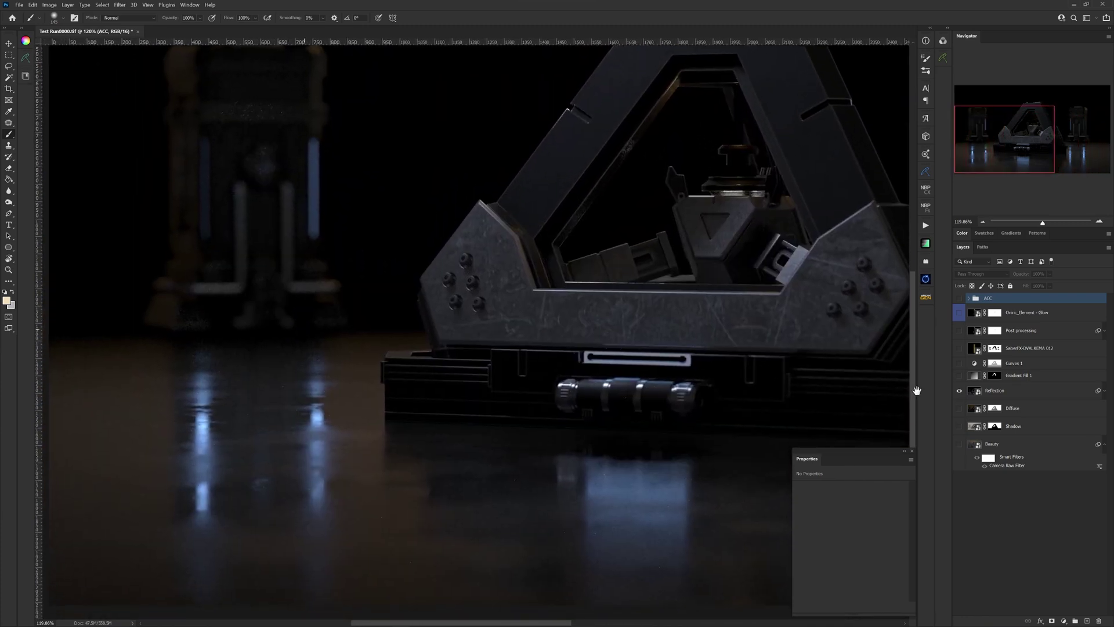
left_click(958, 445, "alt")
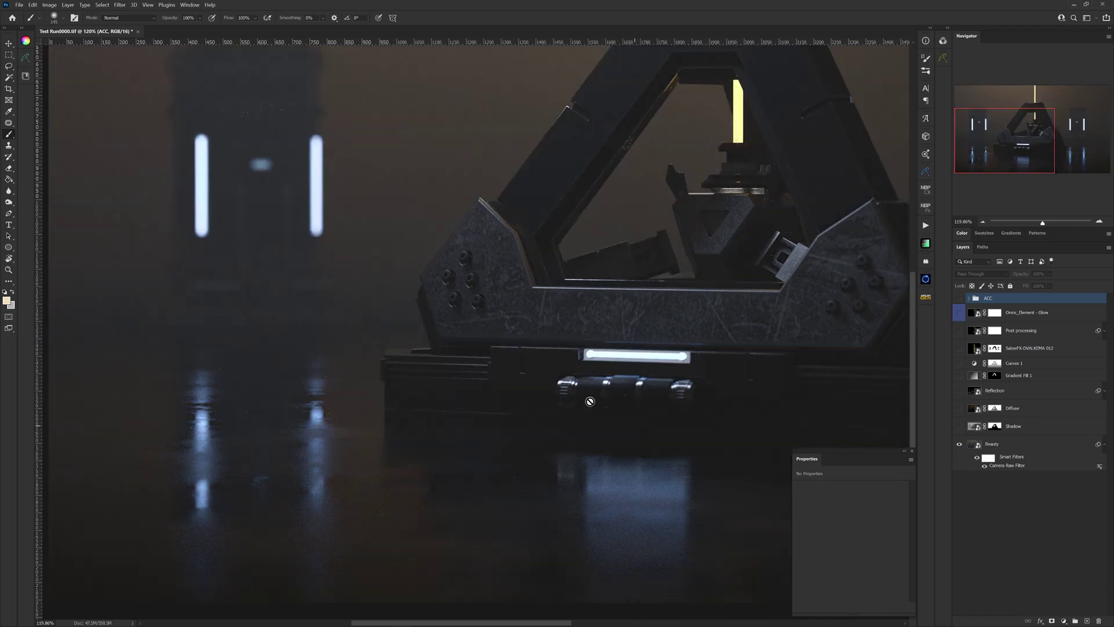
- Survey the Beauty pass across the whole scene, then make all layers visible again
left_click_drag(302, 303, 313, 359)
left_click_drag(648, 265, 493, 251)
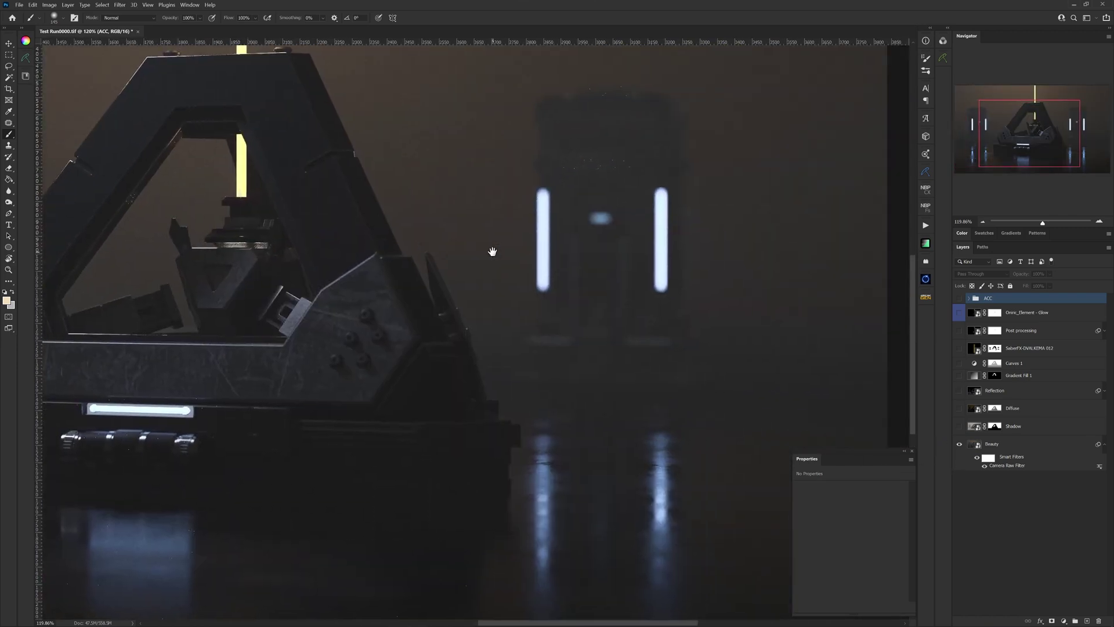
scroll(488, 253, "down", 3)
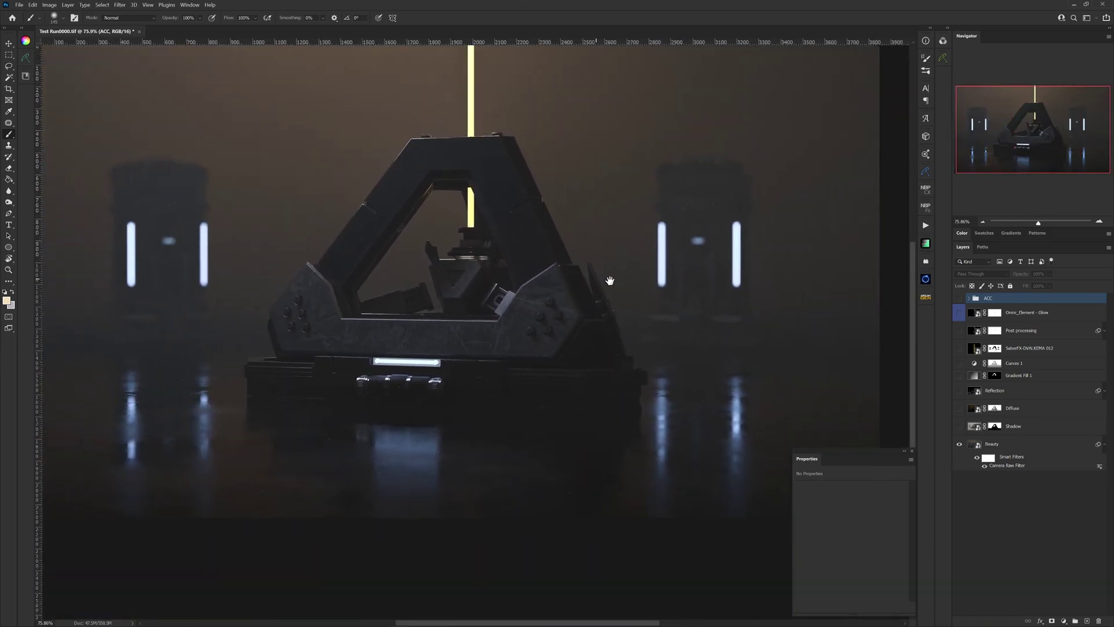
left_click_drag(457, 265, 626, 278)
left_click(960, 444, "alt")
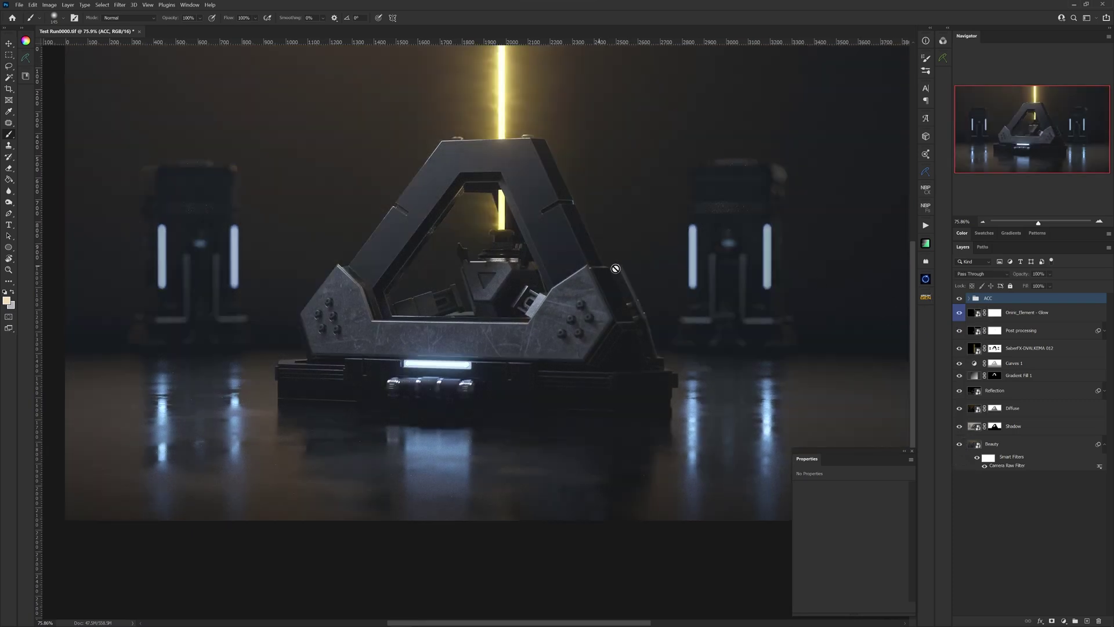
scroll(627, 275, "up", 2)
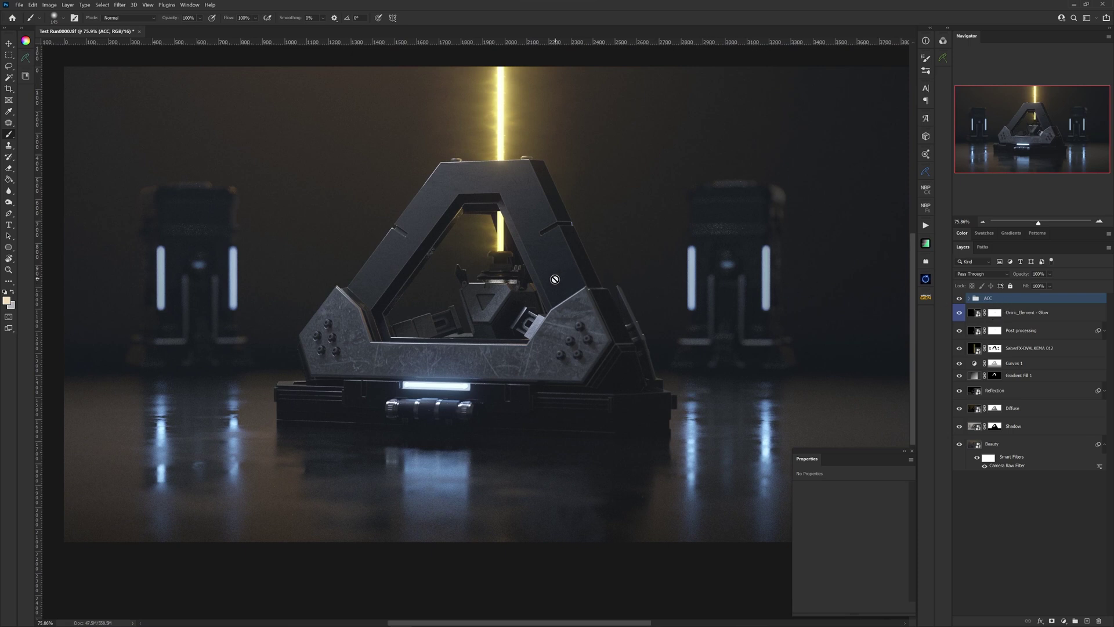
key("ctrl")
- Stamp all visible layers into a new merged Layer 1 with Ctrl+Alt+Shift+E
key("alt+shift")
key("ctrl+alt+shift+e")
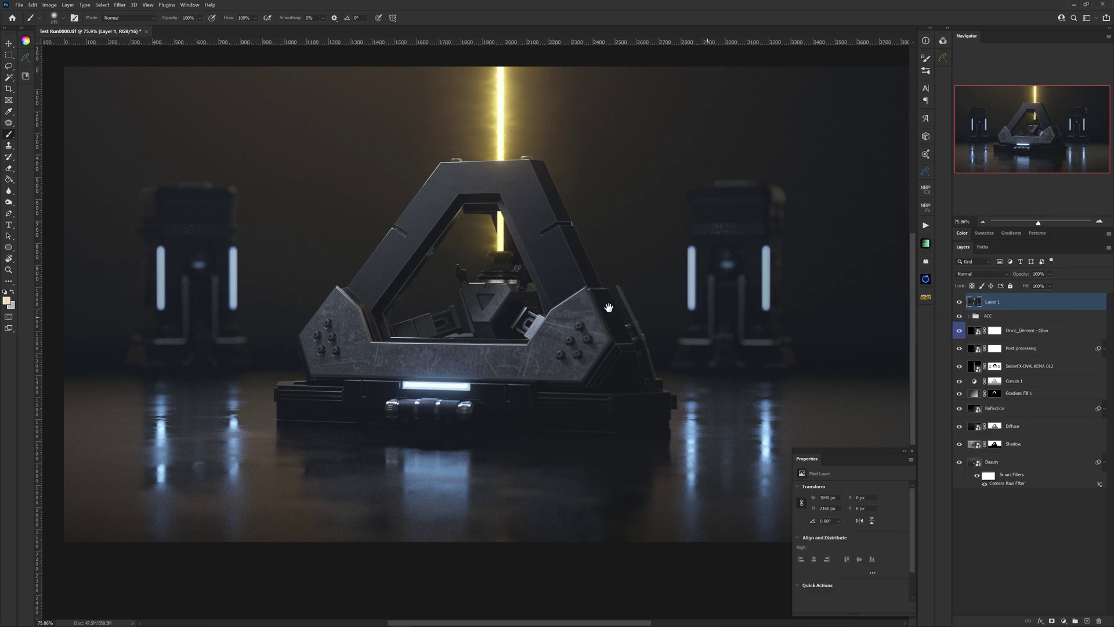
scroll(574, 297, "down", 2)
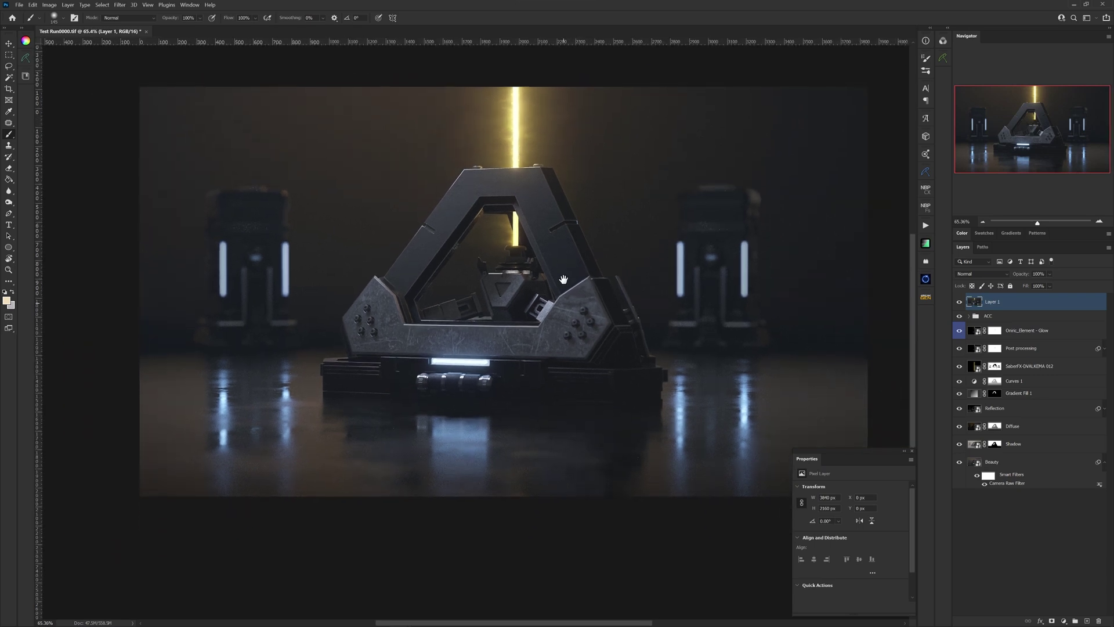
left_click_drag(563, 279, 562, 277)
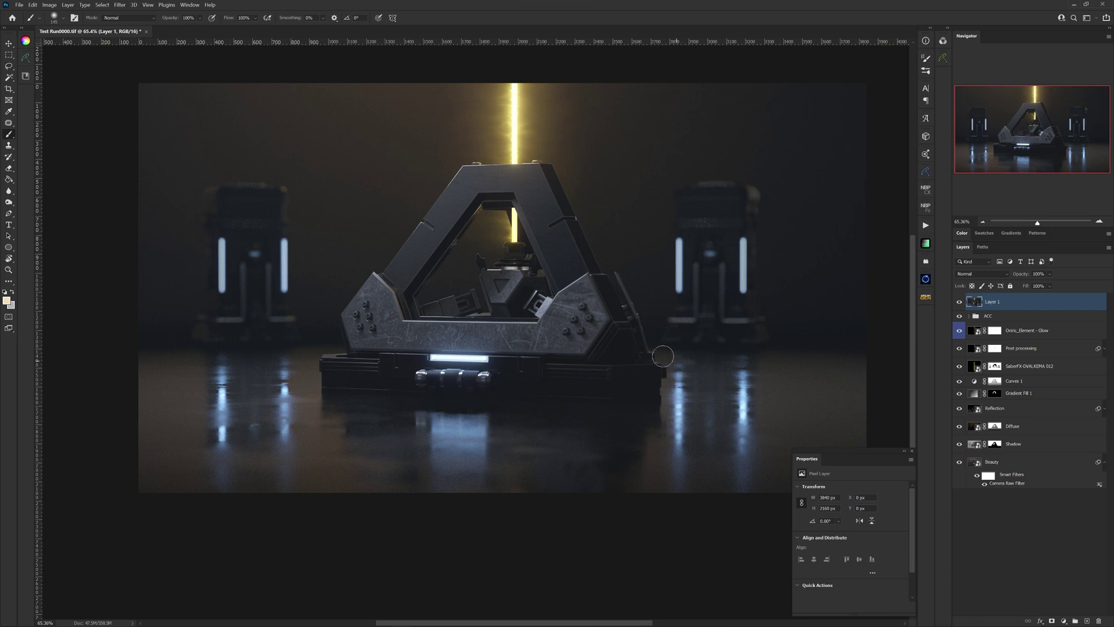
scroll(661, 356, "right", 1)
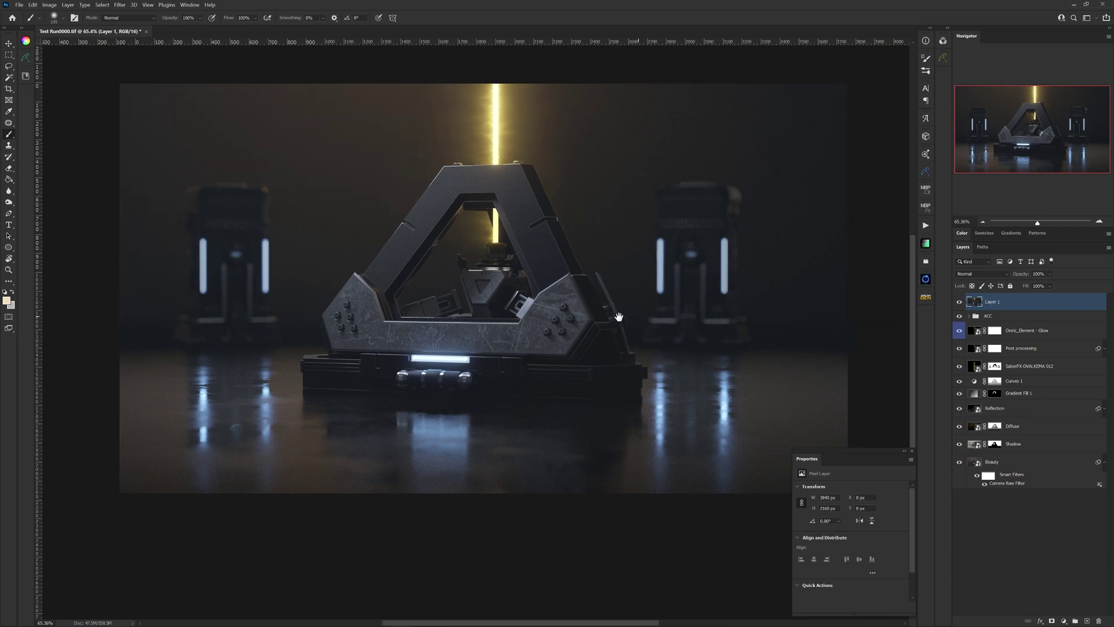
- Convert Layer 1 into a smart object
right_click(1008, 309)
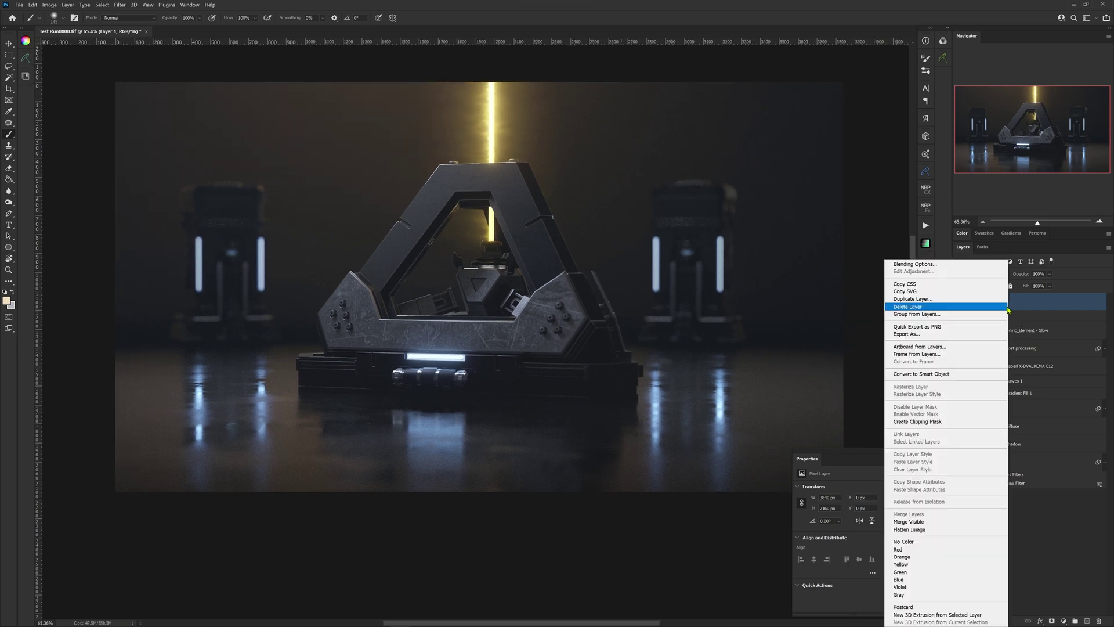
left_click(947, 376)
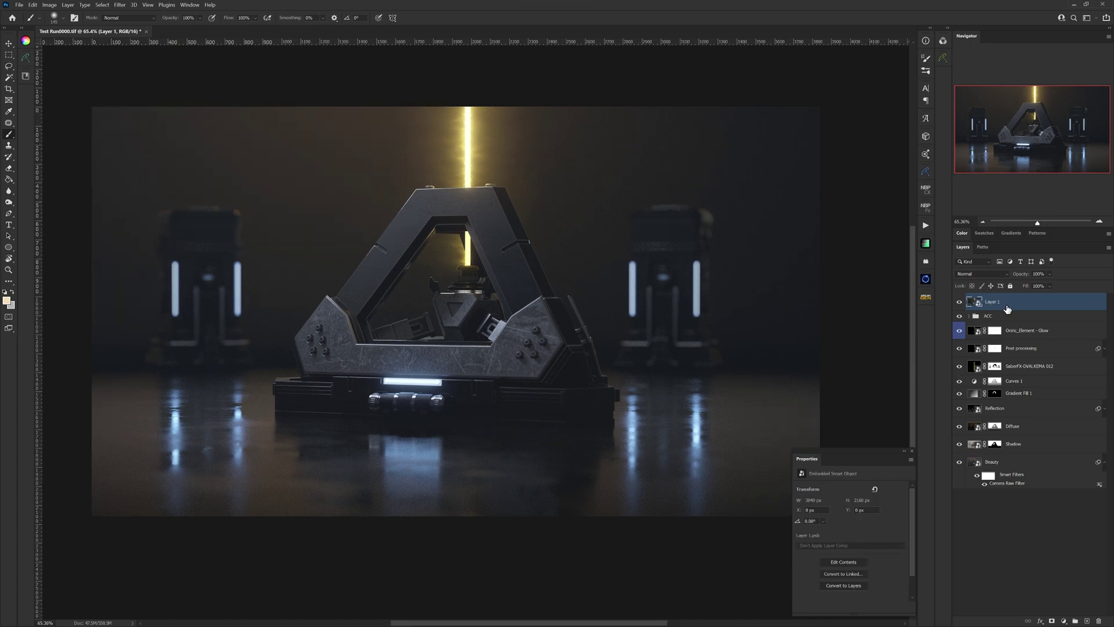
left_click_drag(521, 253, 549, 235)
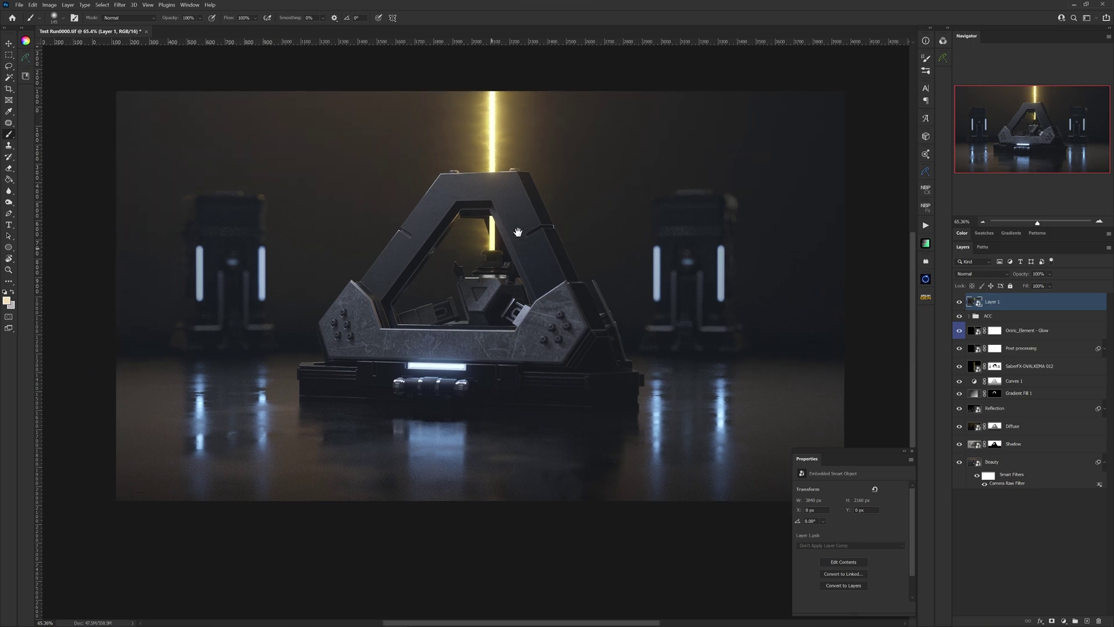
left_click_drag(237, 197, 236, 207)
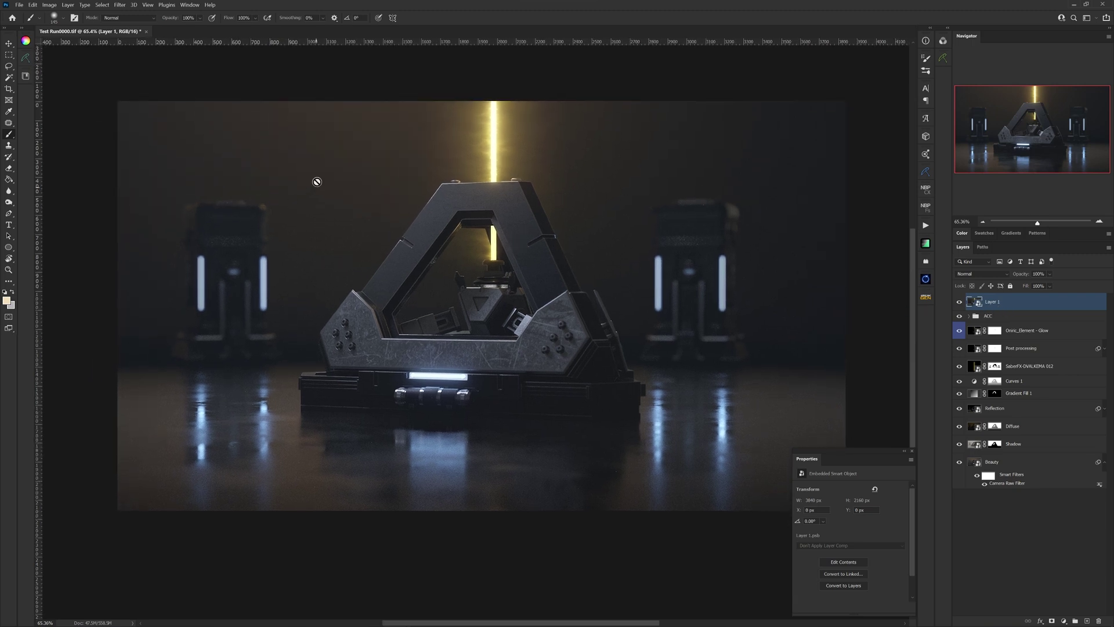
- Open Dust & Scratches on Layer 1, move its dialog aside, and lower the radius
left_click(121, 6)
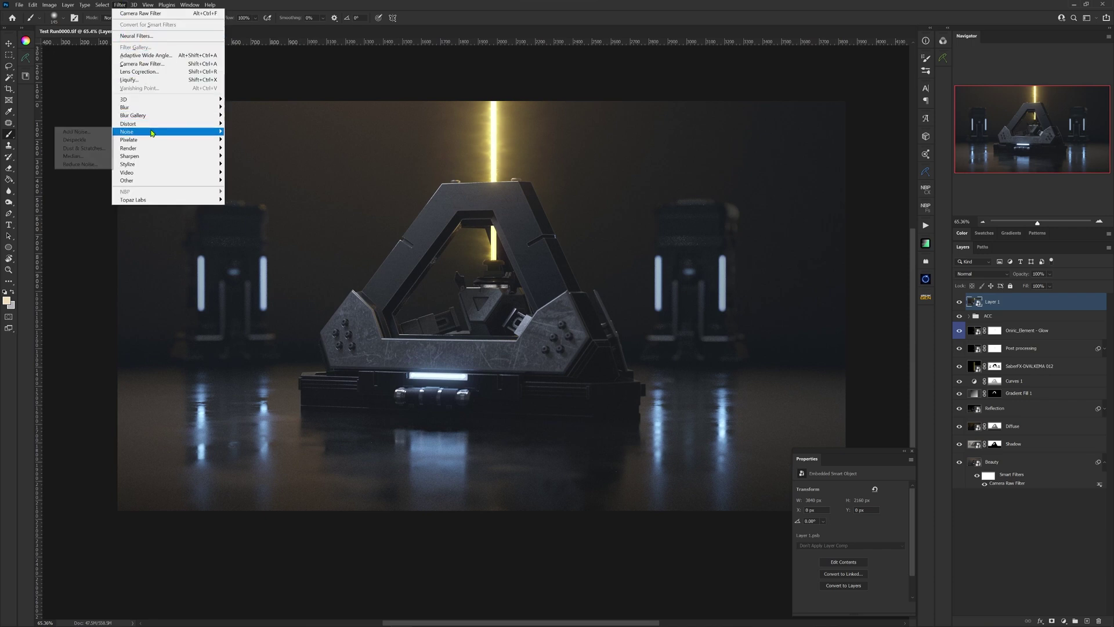
mouse_move(131, 132)
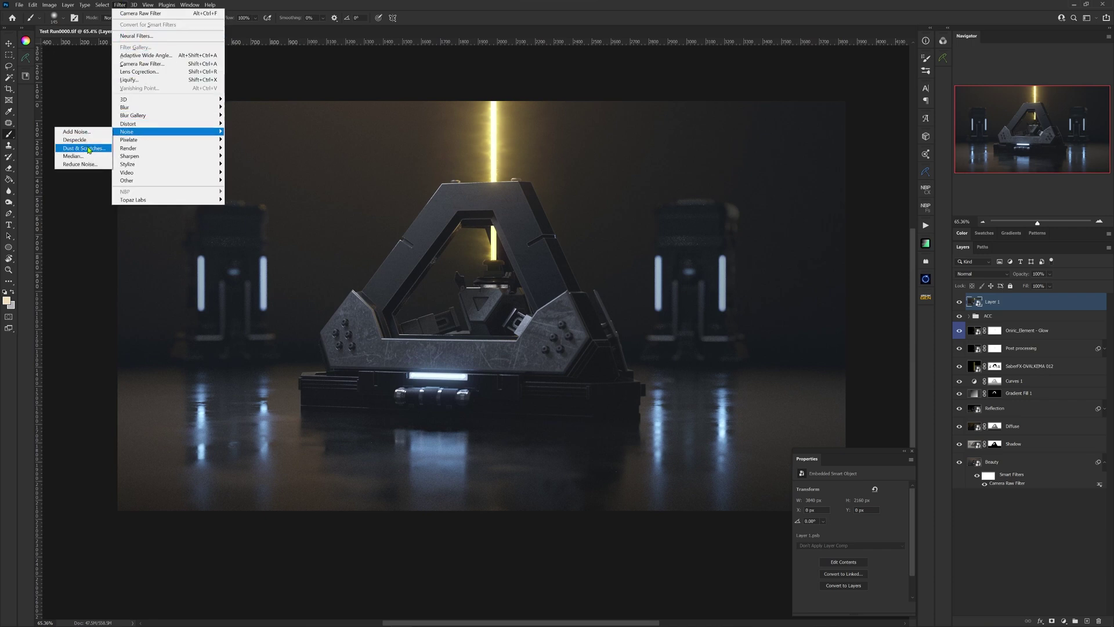
left_click(97, 152)
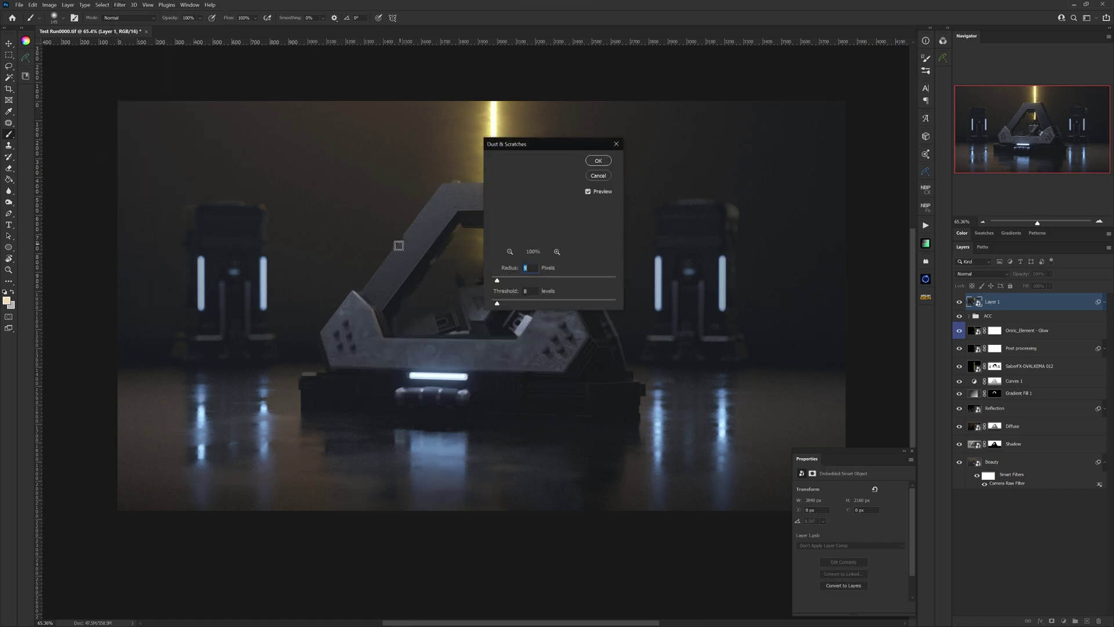
mouse_move(547, 150)
left_mouse_down()
mouse_move(624, 166)
mouse_move(697, 162)
left_mouse_up()
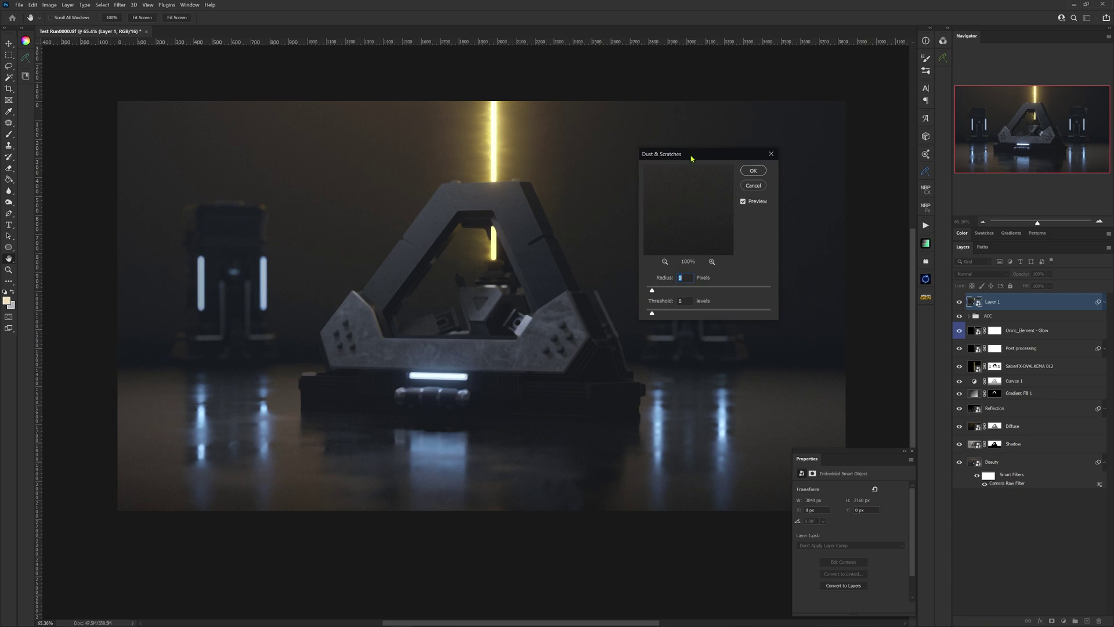
left_click_drag(691, 158, 747, 117)
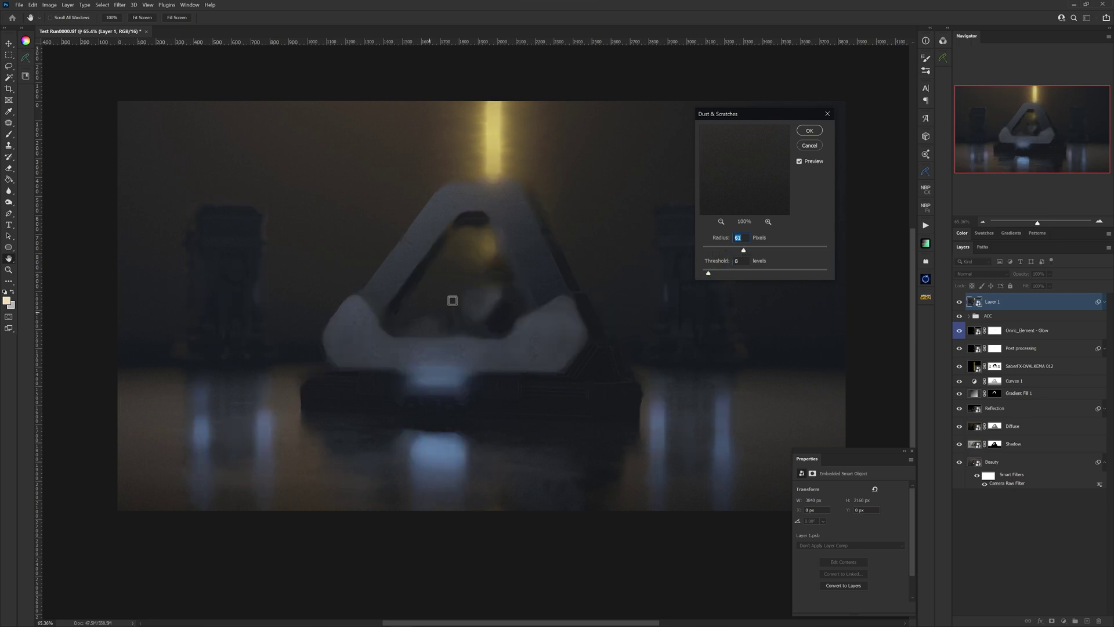
scroll(405, 271, "up", 2)
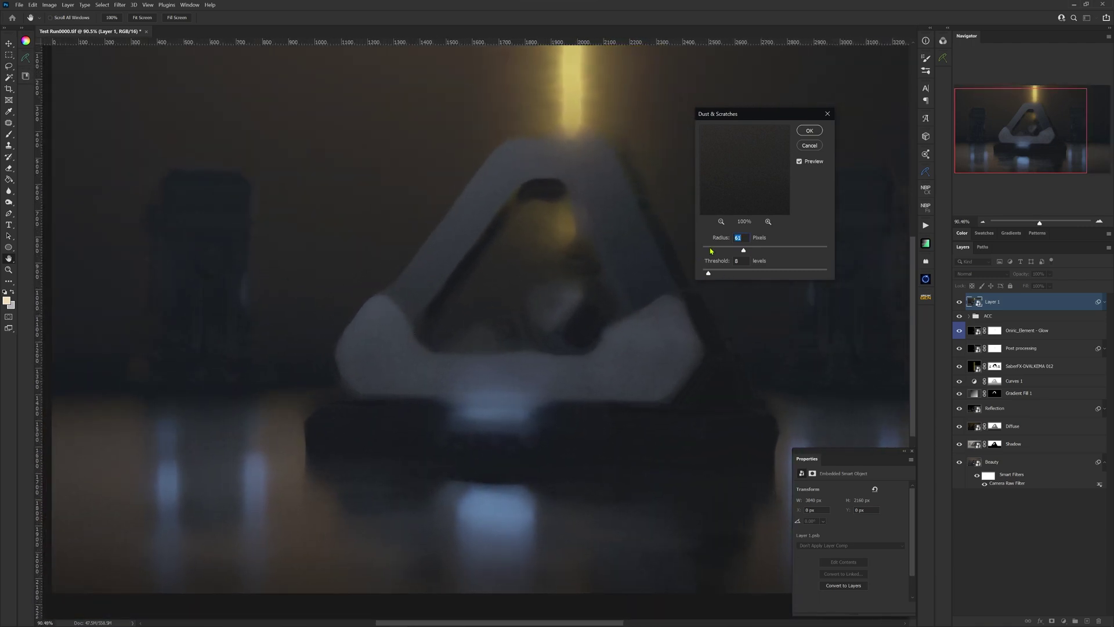
left_click_drag(710, 252, 703, 256)
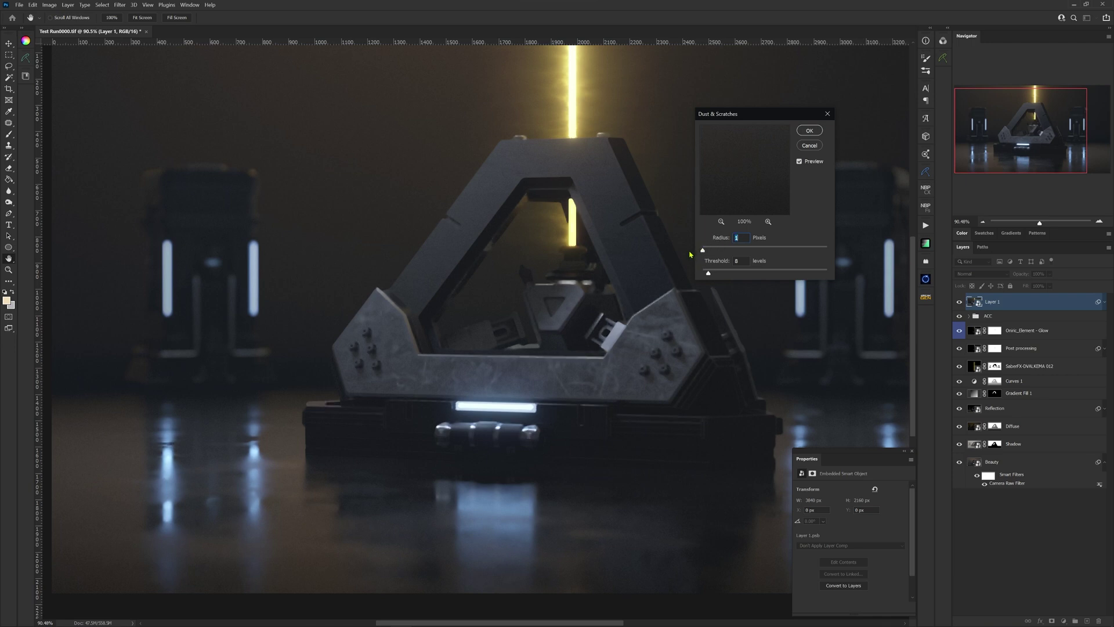
scroll(309, 392, "up", 3)
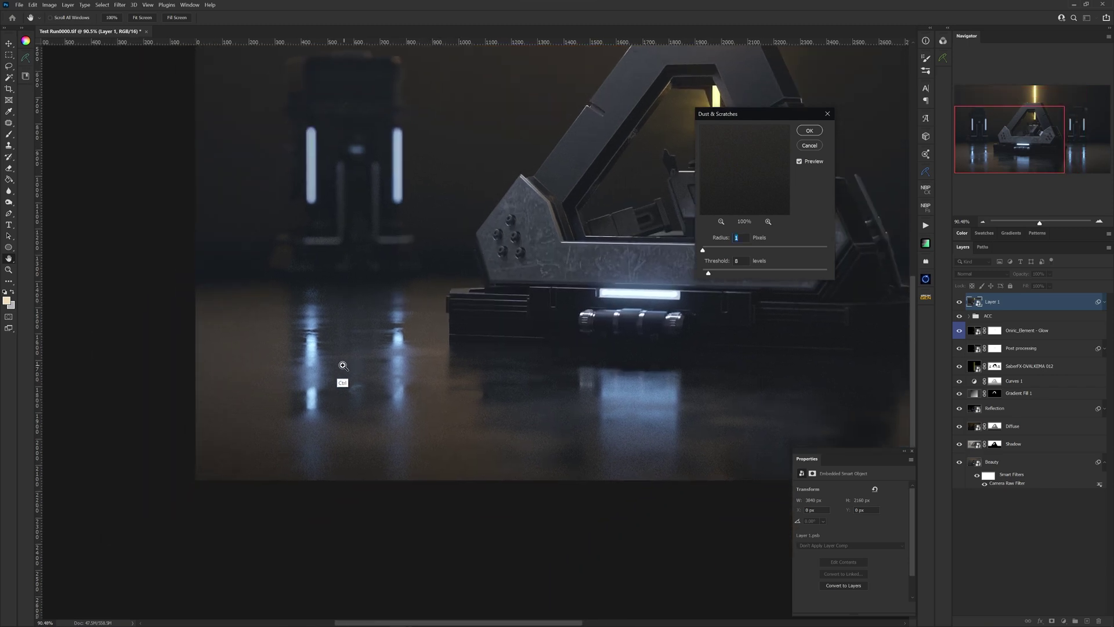
scroll(343, 374, "up", 2)
scroll(368, 356, "up", 2)
- Apply Dust & Scratches at Radius 1 and Threshold 50, checking the grainy floor reflections
left_click_drag(377, 322, 493, 249)
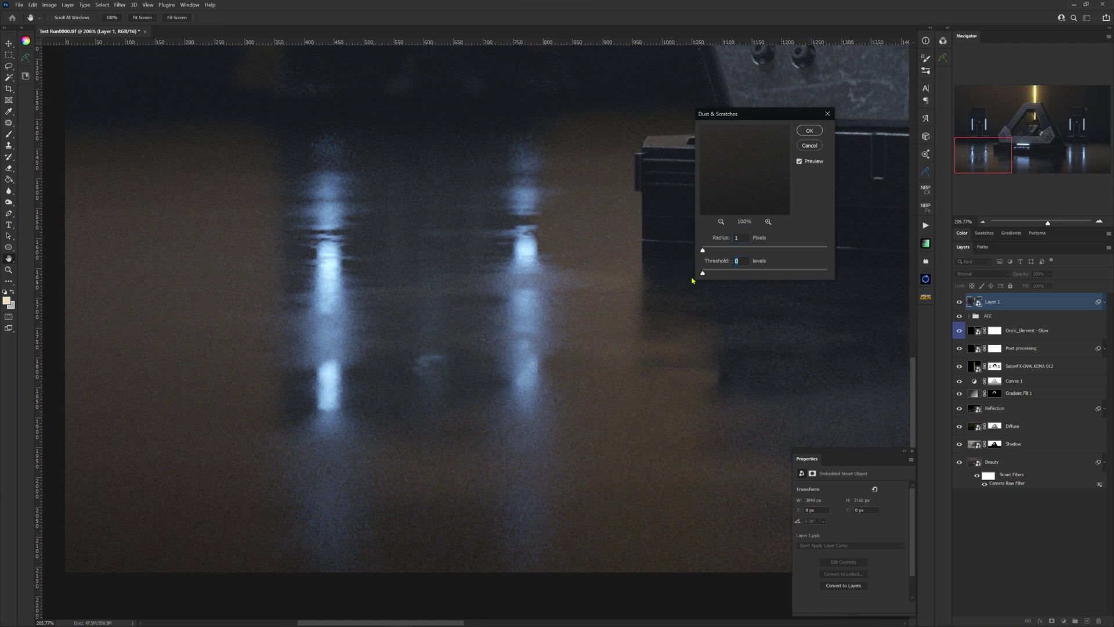
scroll(470, 301, "down", 1)
scroll(470, 301, "down", 1)
scroll(458, 316, "down", 1)
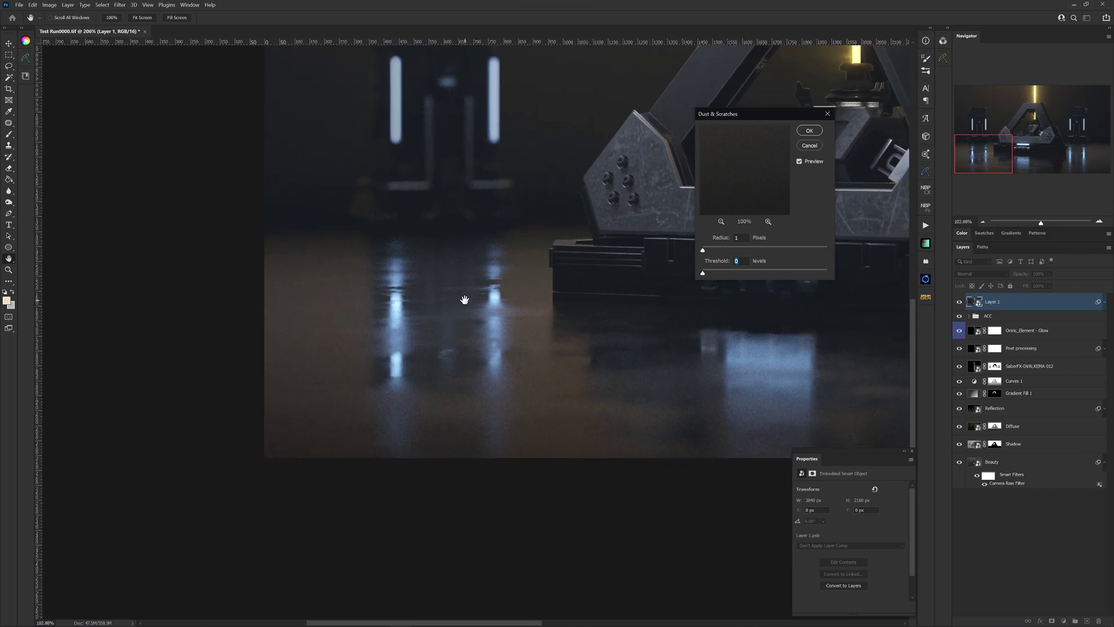
scroll(464, 302, "down", 1)
scroll(444, 315, "up", 2)
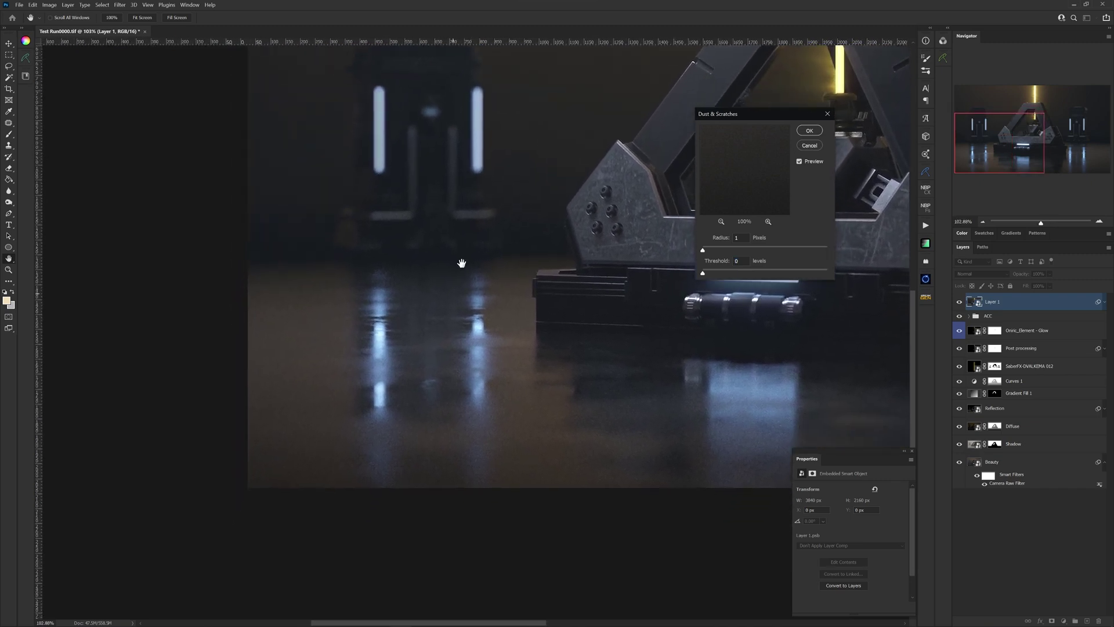
scroll(438, 316, "up", 2)
scroll(450, 304, "up", 2)
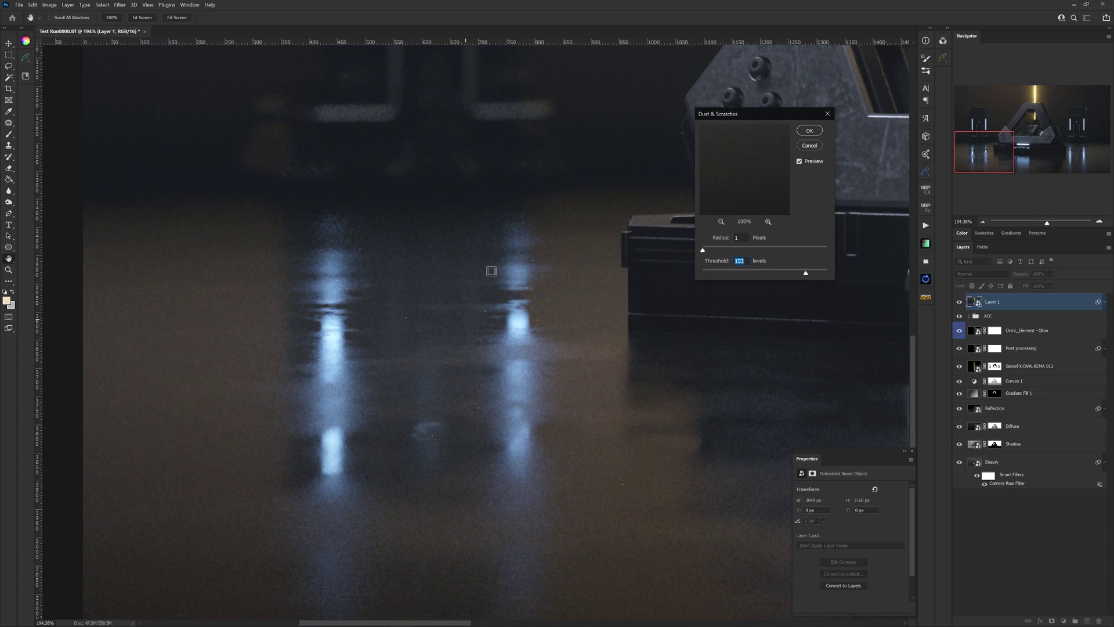
left_click_drag(436, 302, 420, 247)
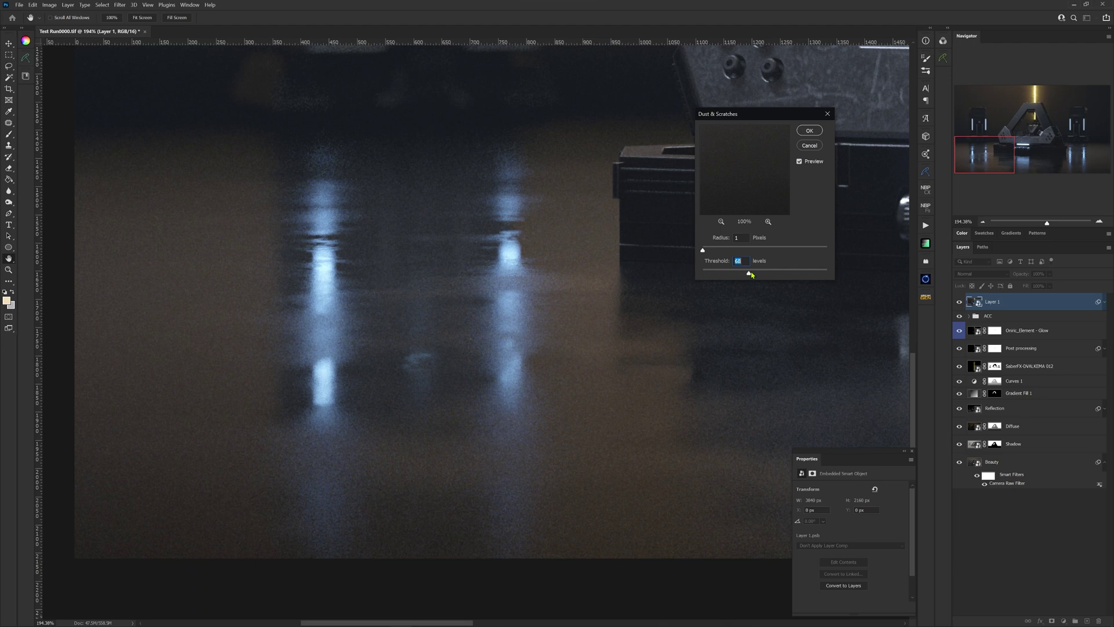
left_click_drag(528, 241, 490, 323)
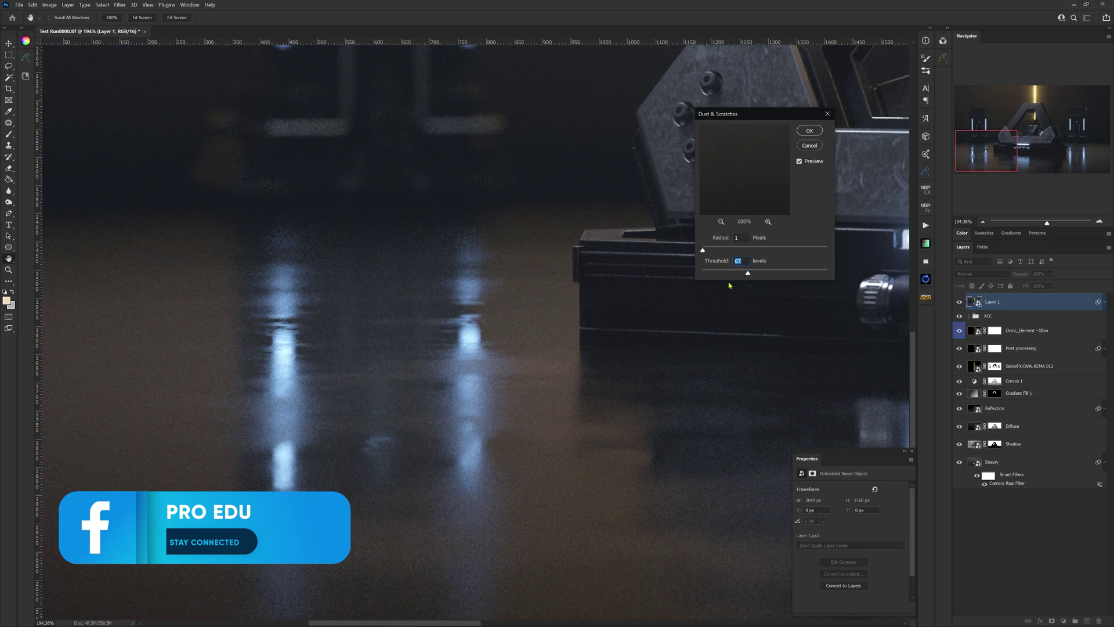
left_click_drag(747, 273, 742, 273)
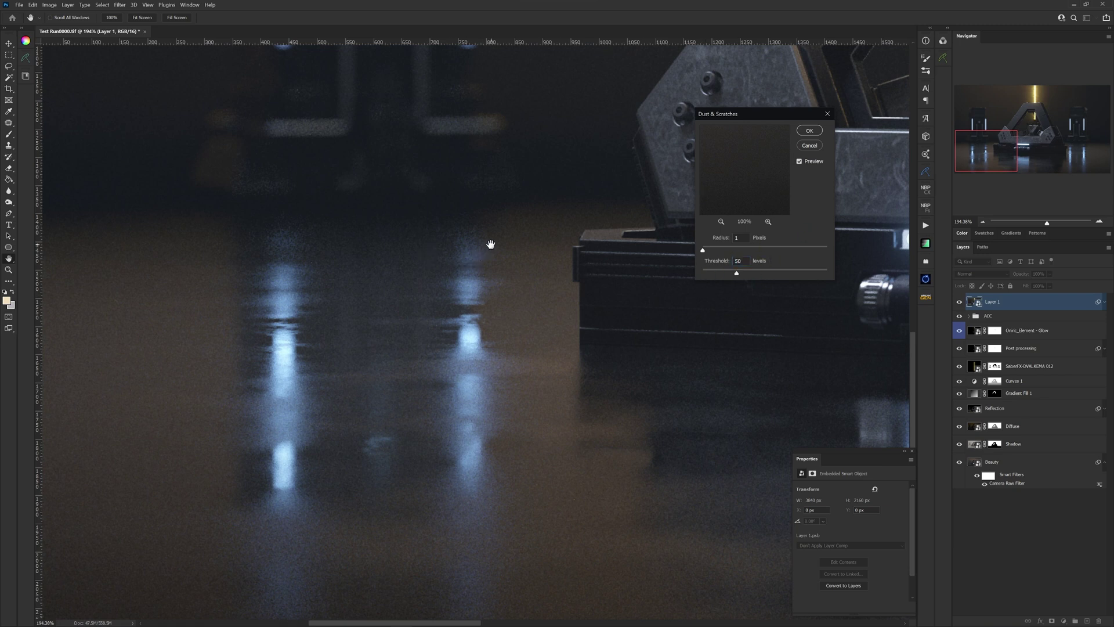
scroll(470, 257, "down", 1)
scroll(450, 269, "down", 2)
scroll(435, 274, "down", 1)
scroll(409, 280, "down", 1)
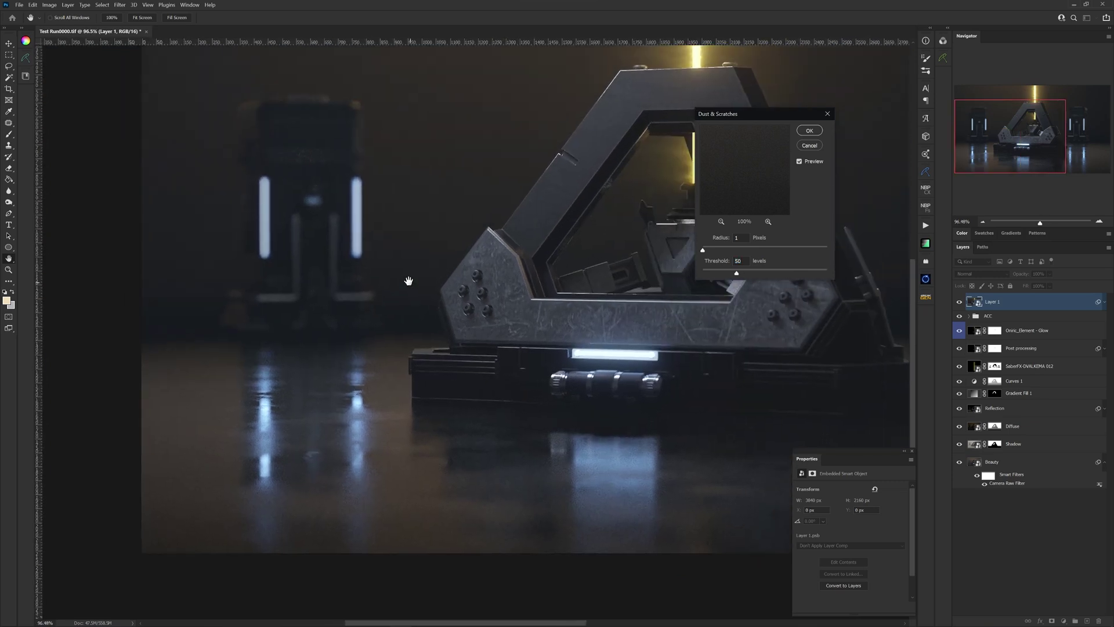
left_click_drag(408, 281, 389, 271)
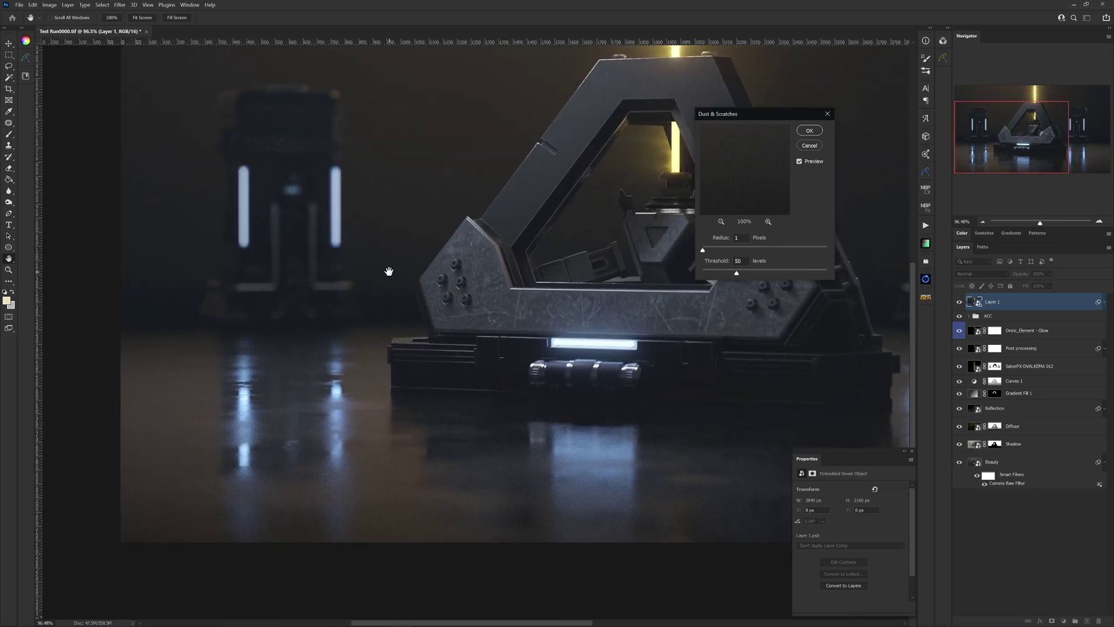
left_click(811, 132)
left_click_drag(722, 247, 578, 237)
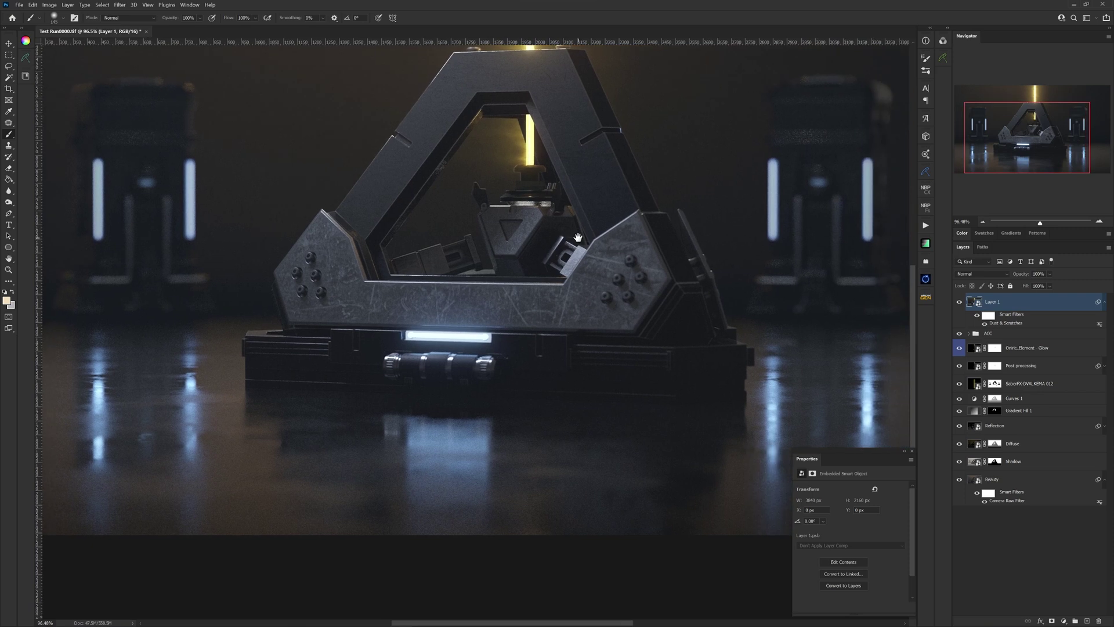
left_click(959, 301)
left_click(960, 302)
scroll(604, 248, "up", 2)
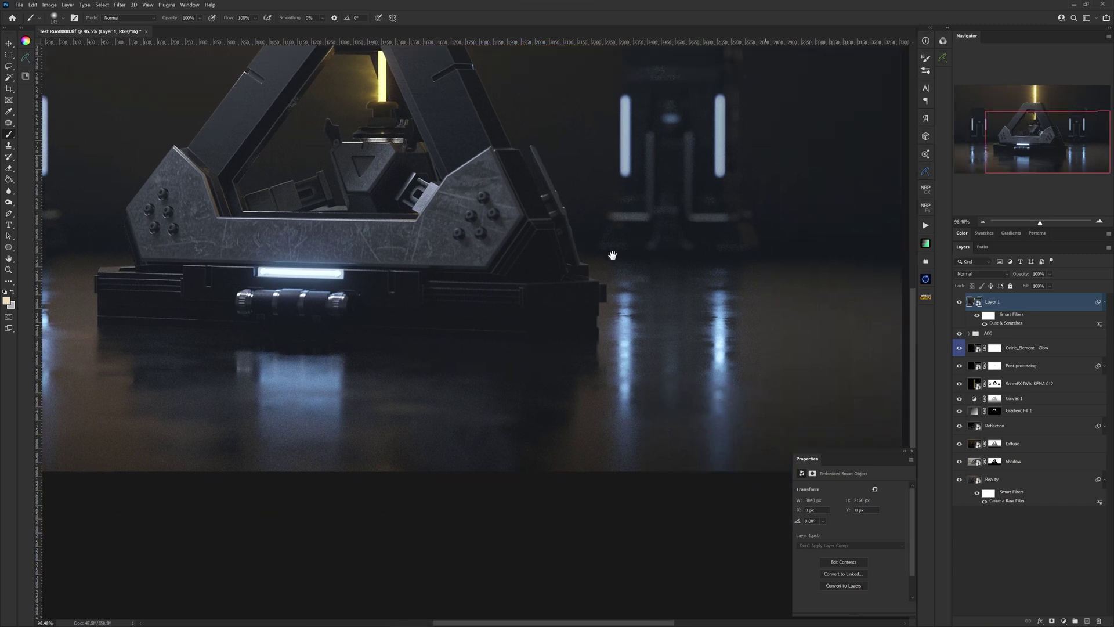
scroll(756, 313, "up", 3)
left_click_drag(765, 306, 771, 256)
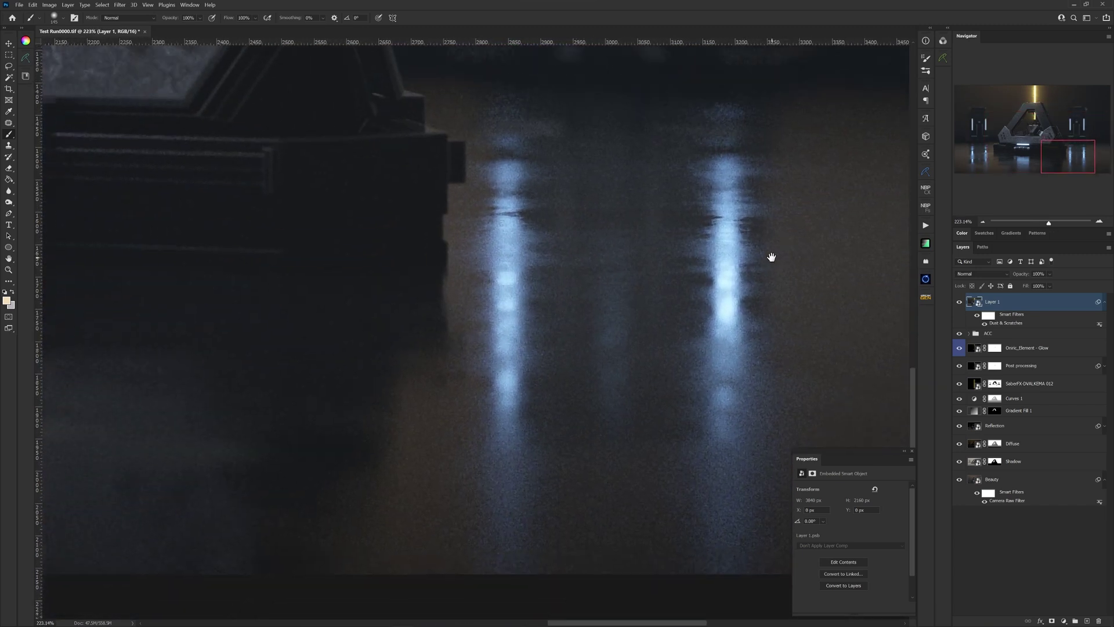
left_click(960, 302)
left_click_drag(490, 364, 515, 360)
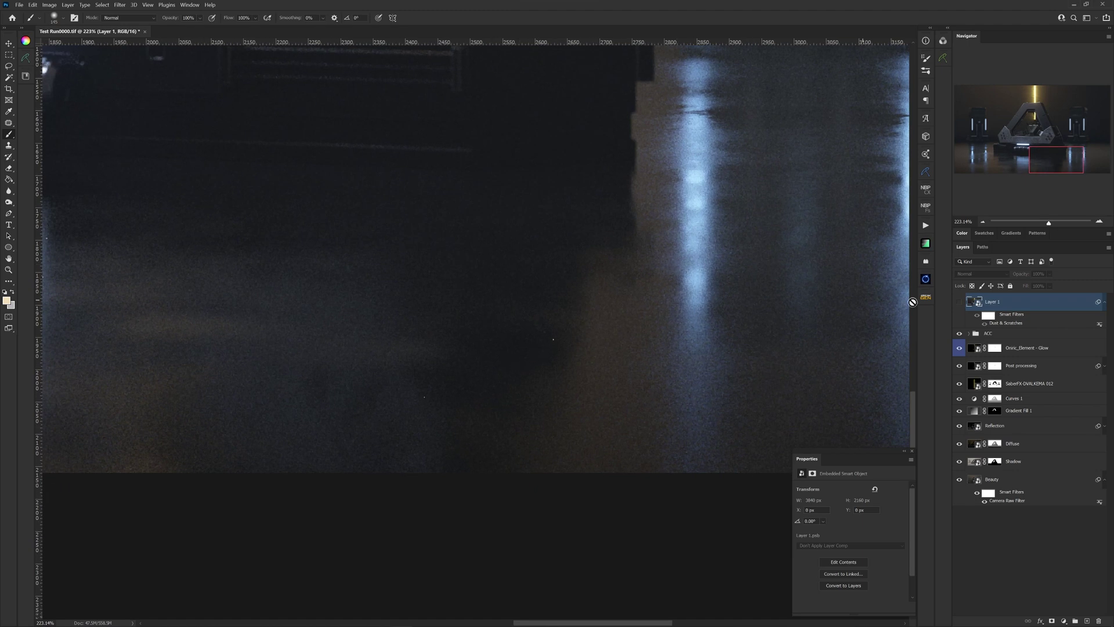
left_click(960, 302)
scroll(671, 273, "down", 5)
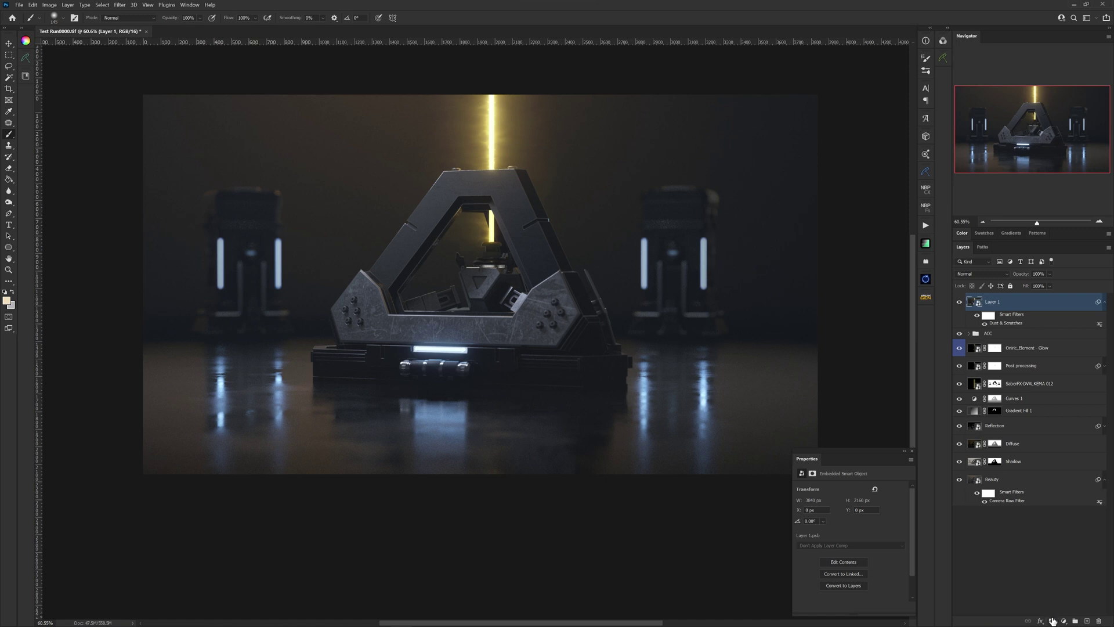
- Give Layer 1 an all-black mask, view the mask alone, then return to the image
left_click(1052, 620, "alt")
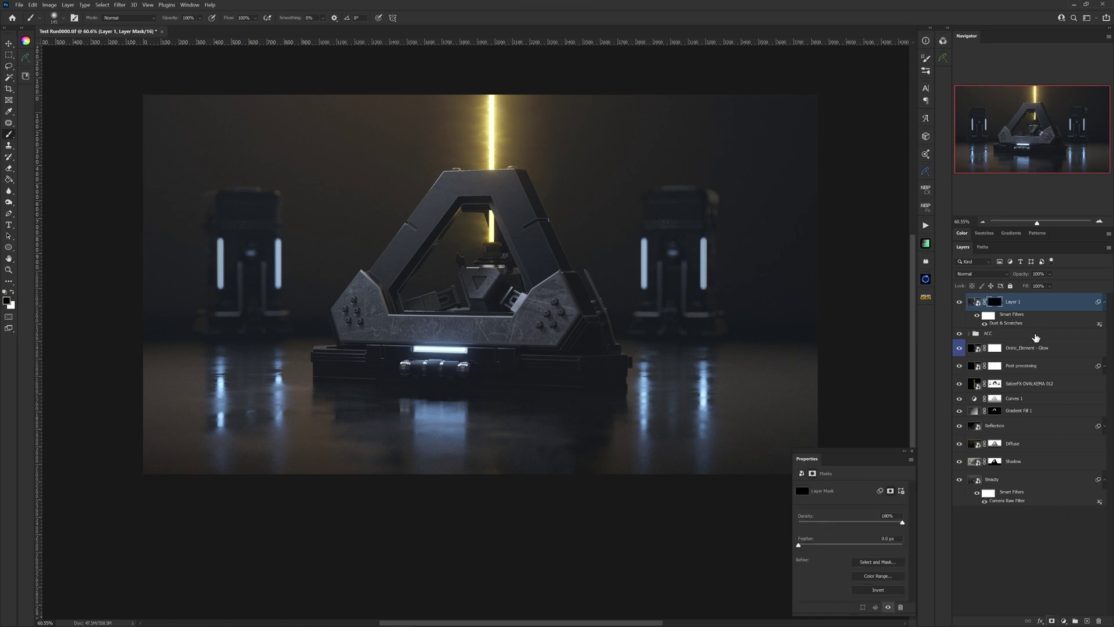
left_click(993, 303, "alt")
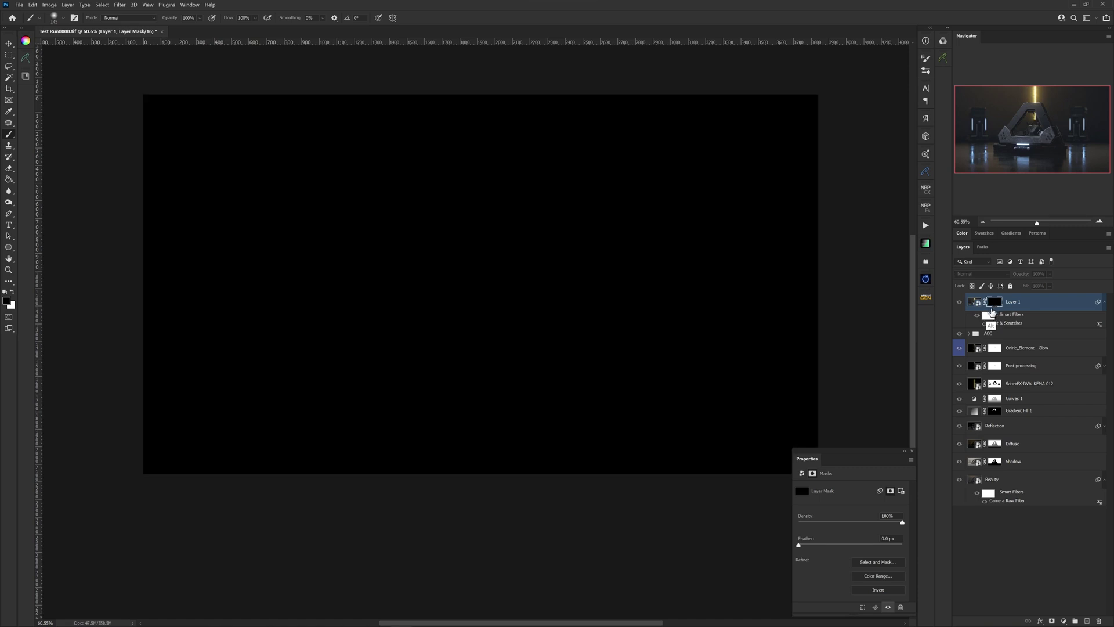
left_click(1029, 304)
left_click_drag(375, 300, 440, 288)
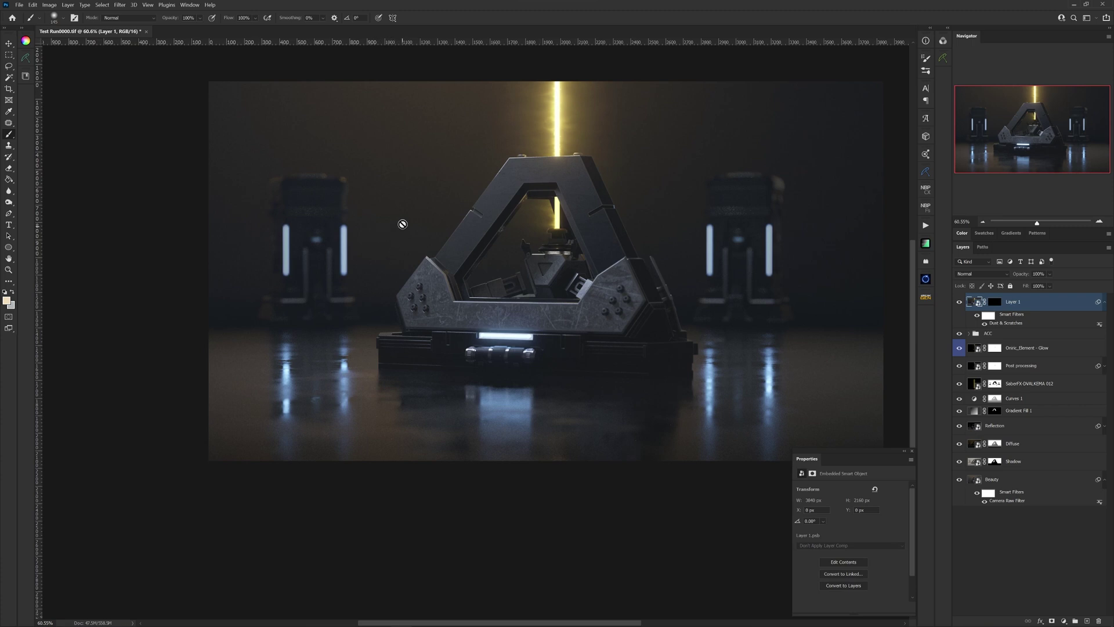
- Pick a soft round brush, target Layer 1's mask, and make white the painting colour
right_click(375, 287)
left_click(419, 322)
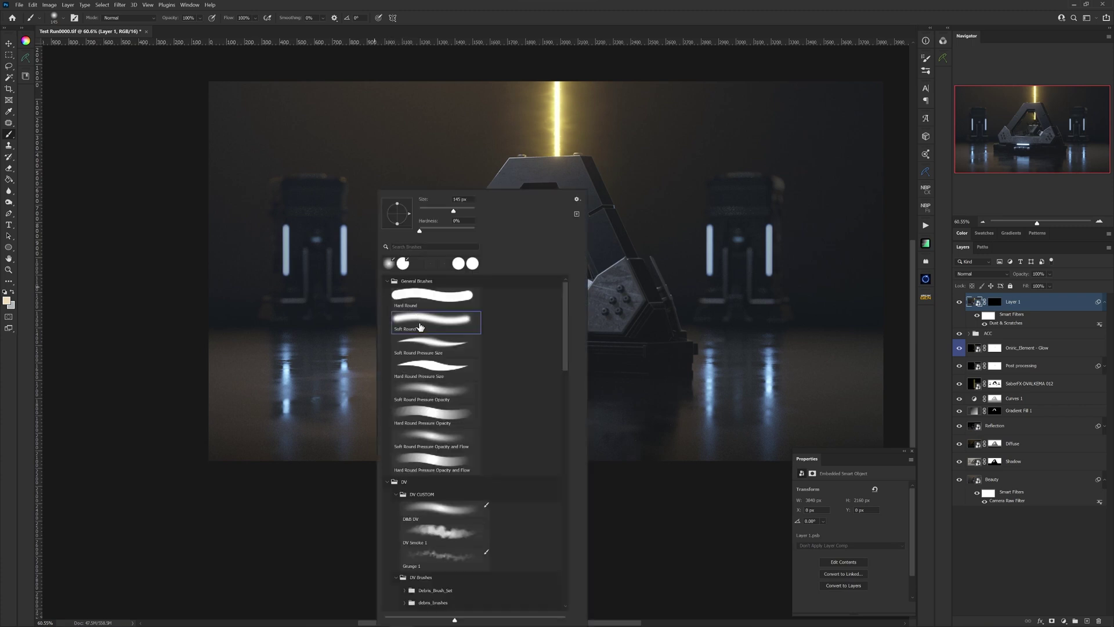
left_click(584, 259)
key("Escape")
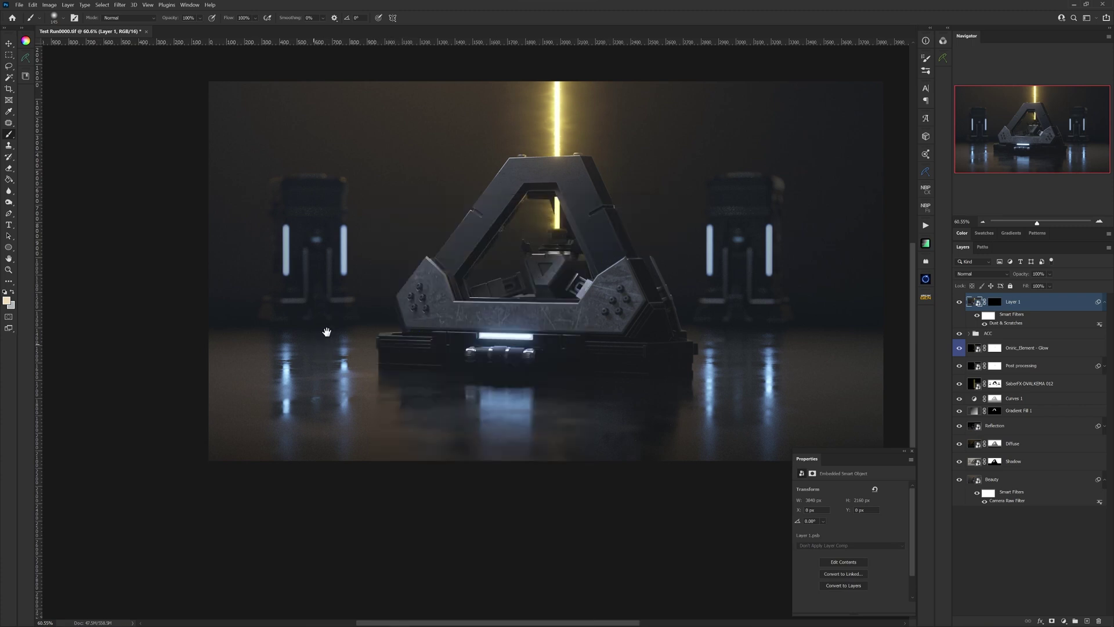
scroll(431, 299, "up", 1)
scroll(440, 316, "up", 1)
scroll(449, 305, "up", 2)
scroll(444, 298, "up", 1)
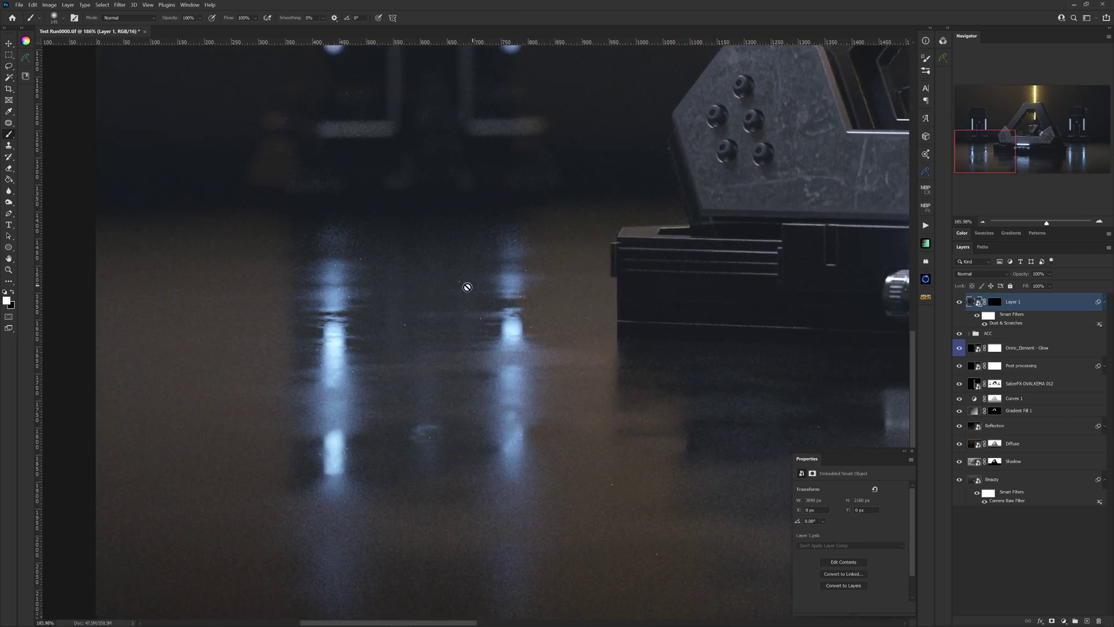
scroll(463, 261, "down", 2)
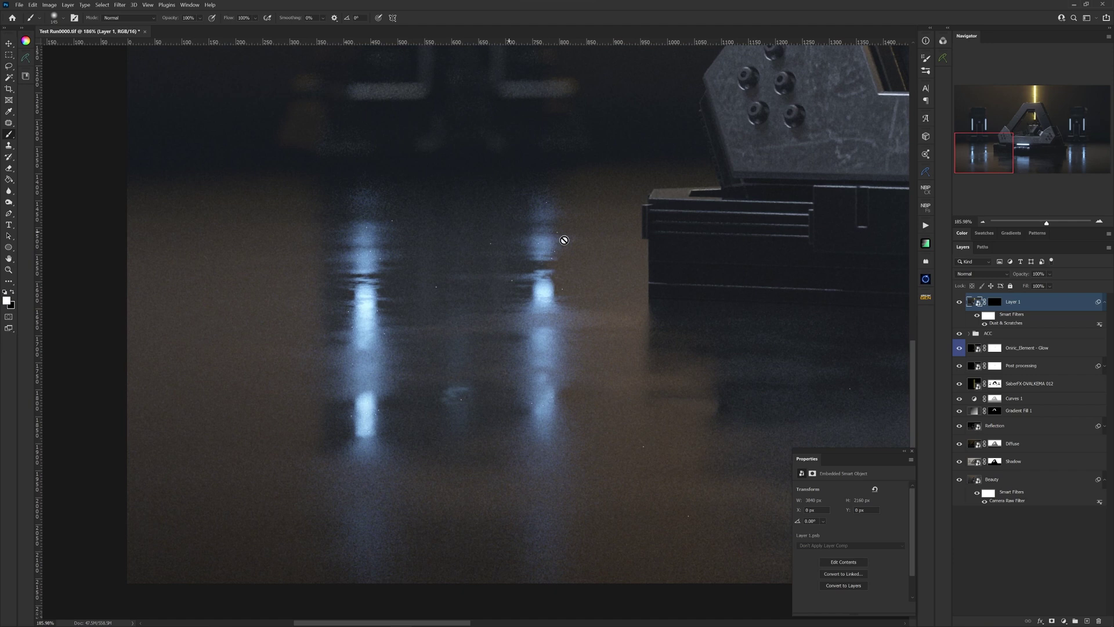
left_click(995, 301)
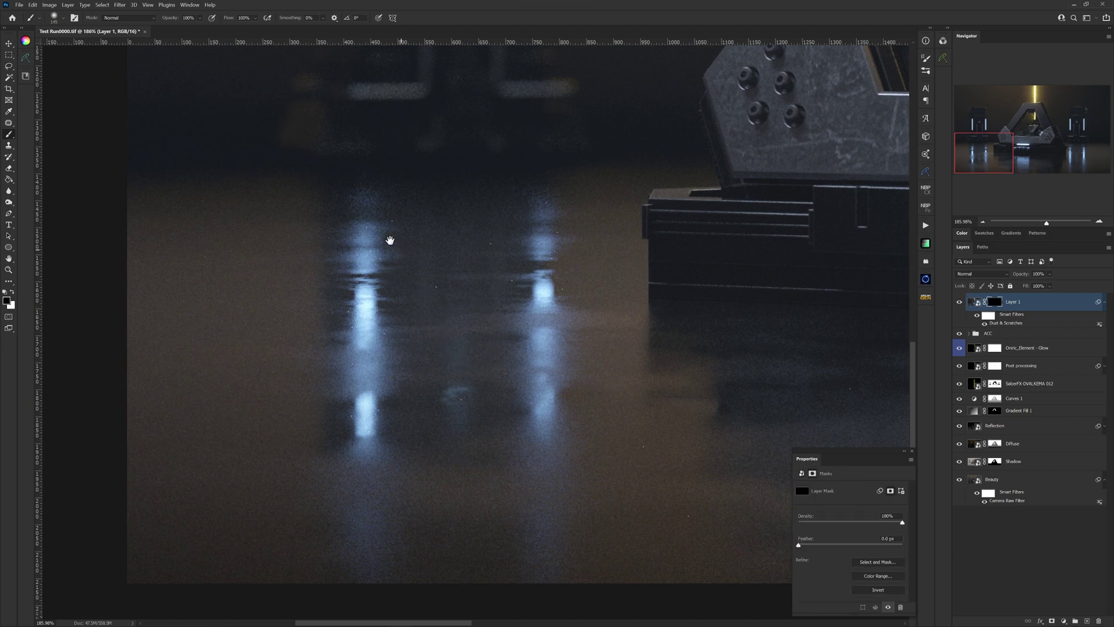
scroll(383, 233, "down", 1)
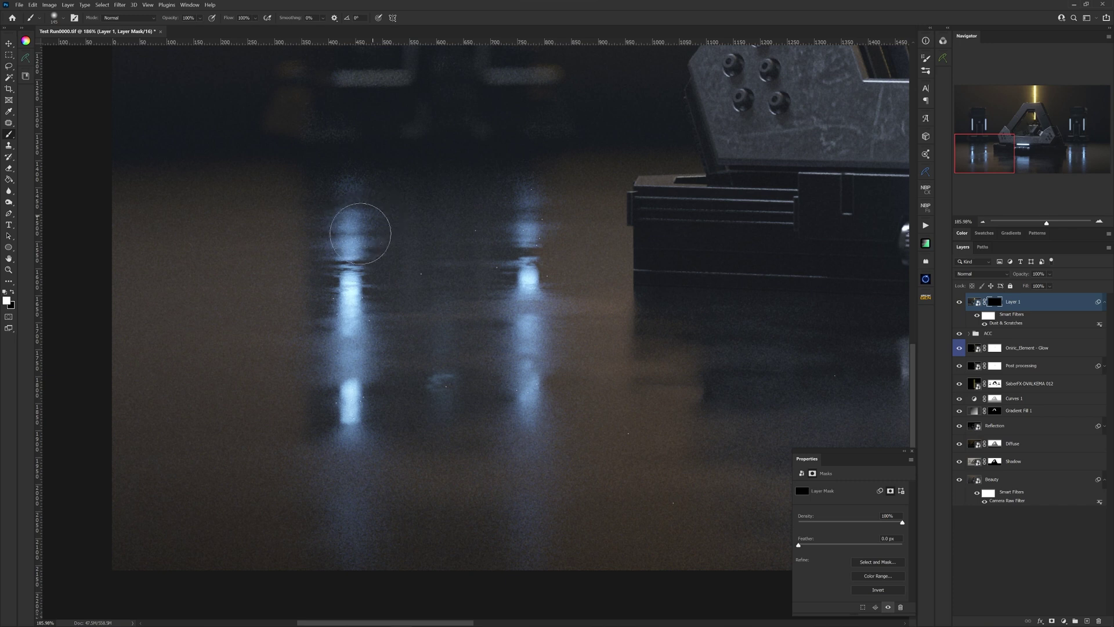
key("x")
scroll(403, 284, "down", 4)
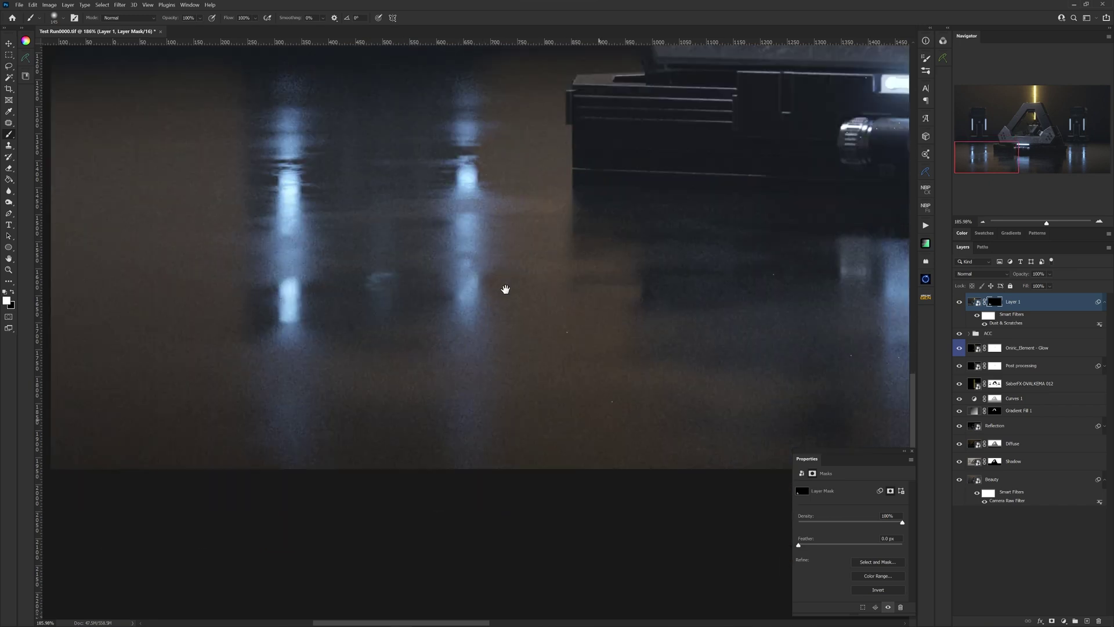
scroll(504, 291, "right", 4)
- Paint white on the mask to reveal the smoothing on the grainy background pillar top
left_click_drag(651, 279, 391, 319)
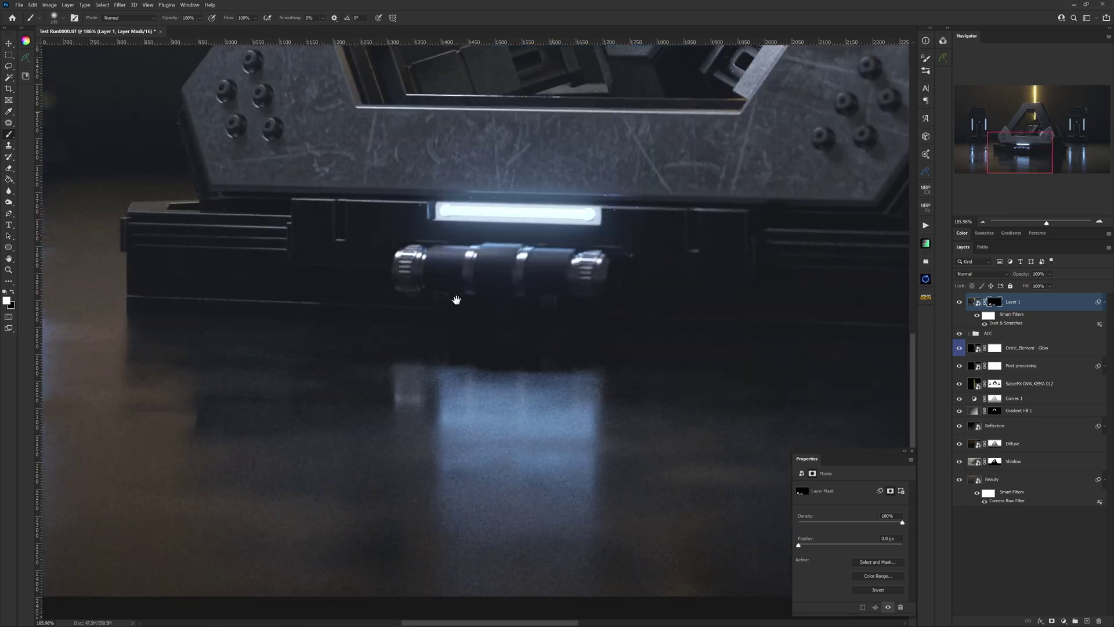
left_click_drag(640, 119, 527, 337)
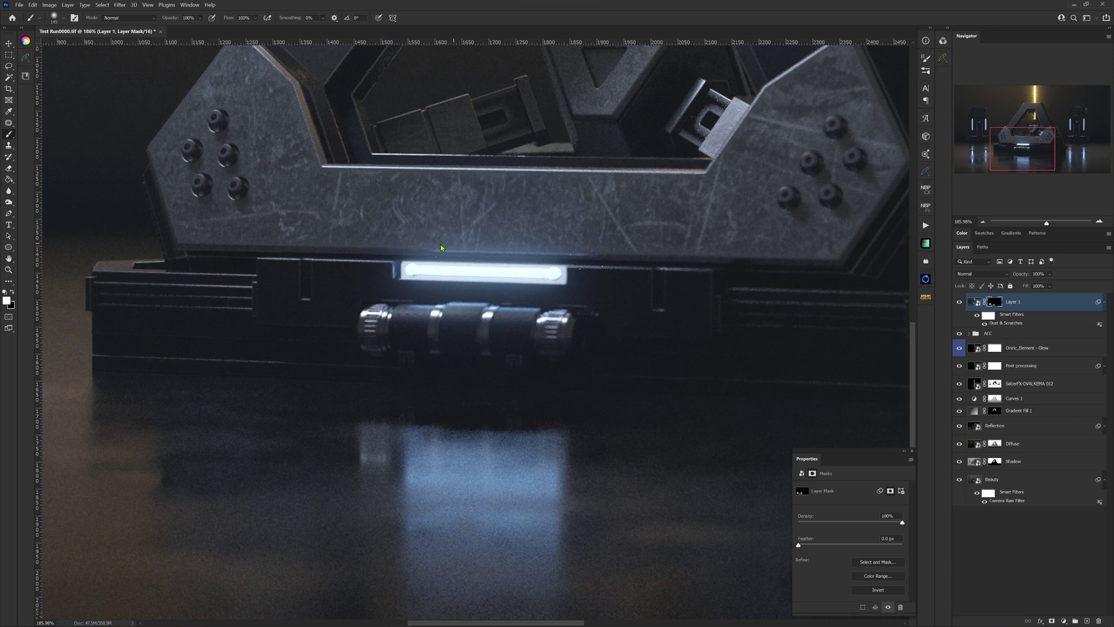
mouse_move(534, 220)
left_mouse_down()
mouse_move(576, 315)
mouse_move(357, 303)
left_mouse_up()
mouse_move(651, 291)
left_mouse_down()
mouse_move(604, 284)
mouse_move(579, 380)
left_mouse_up()
left_click_drag(179, 131, 349, 214)
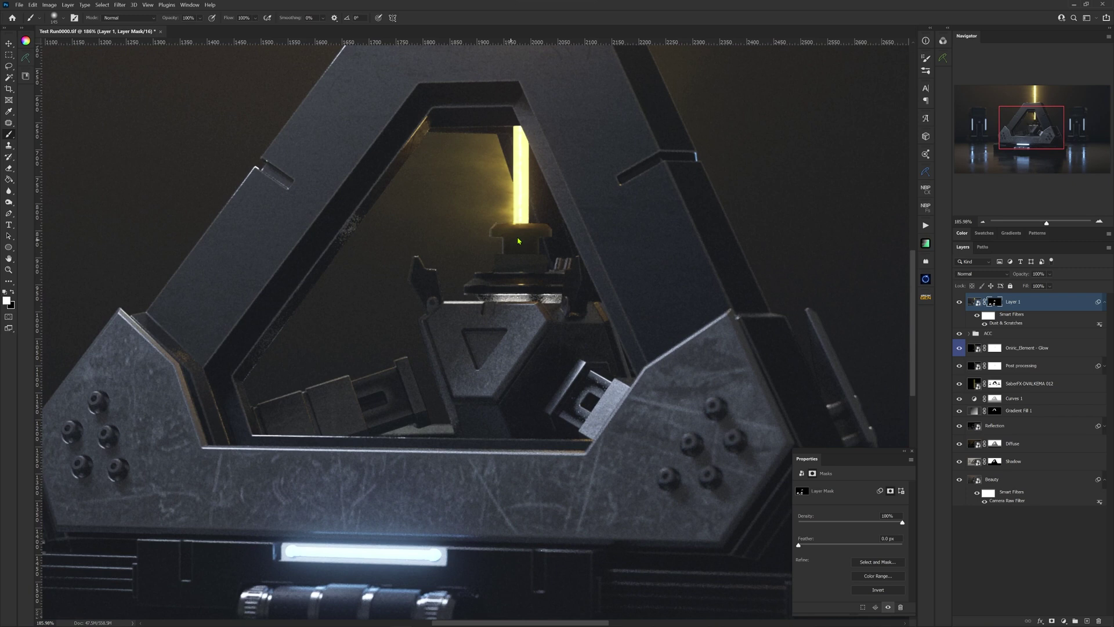
left_click_drag(656, 336, 490, 253)
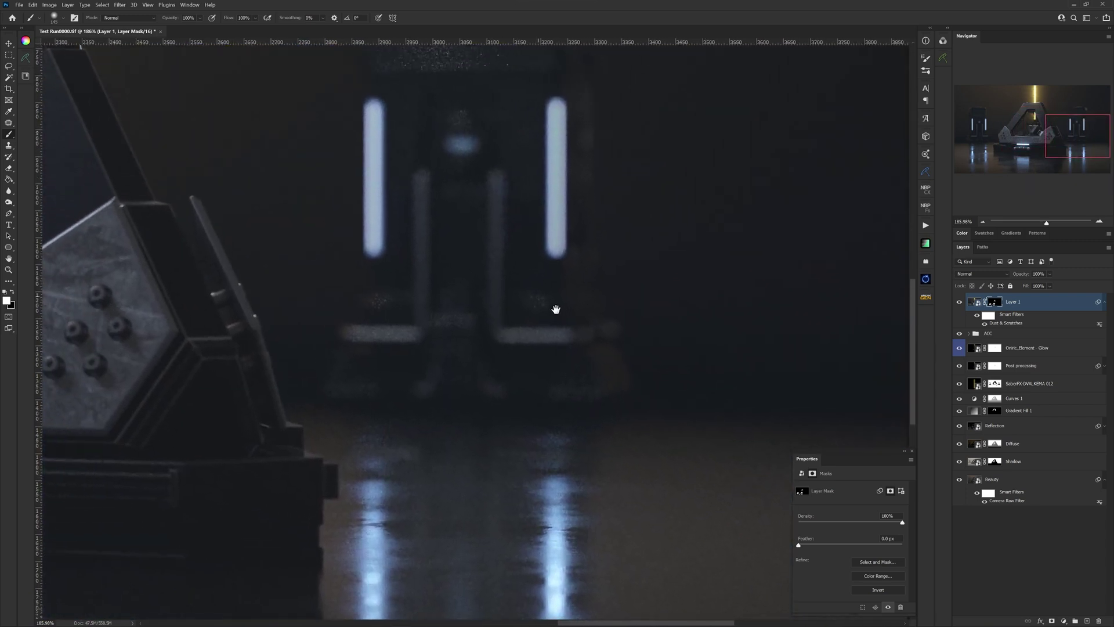
left_click_drag(557, 309, 580, 371)
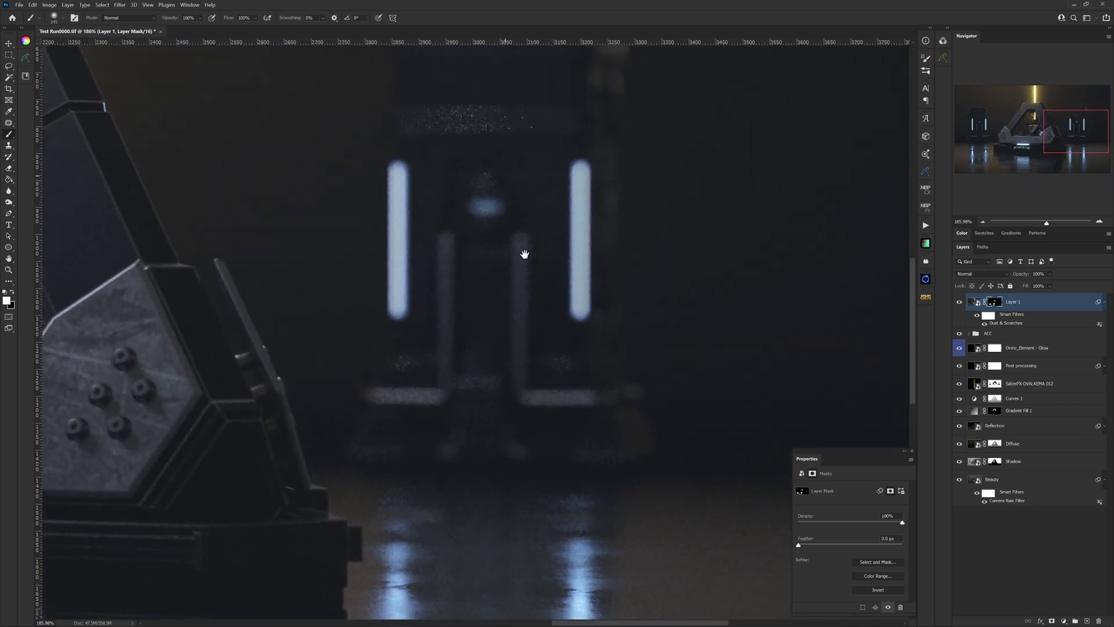
left_click_drag(524, 253, 542, 350)
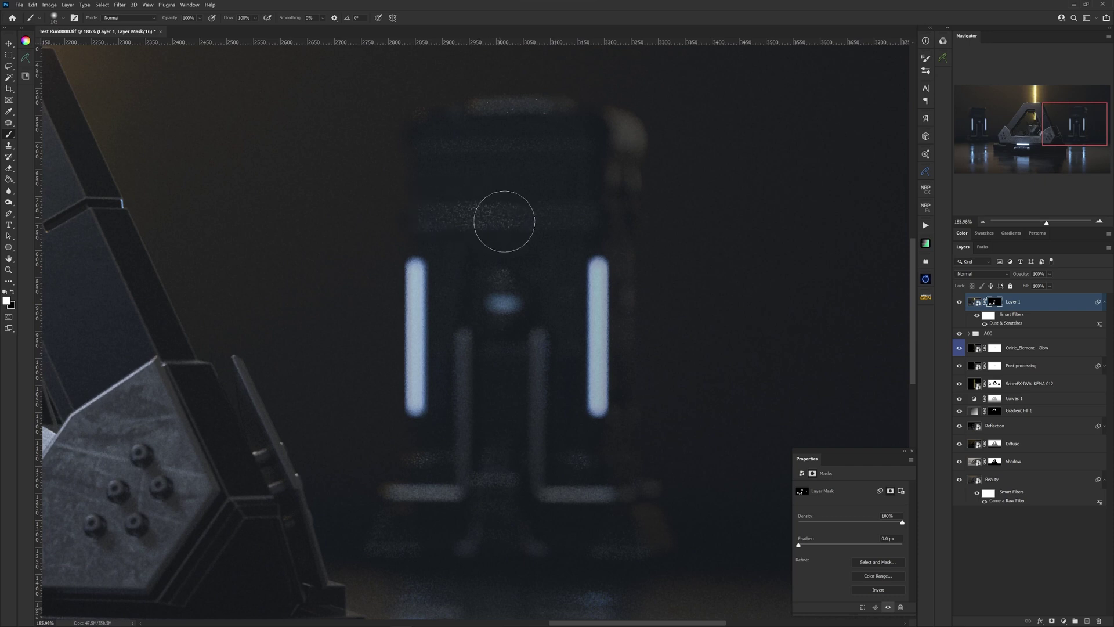
left_click_drag(542, 120, 447, 124)
left_click_drag(510, 391, 537, 235)
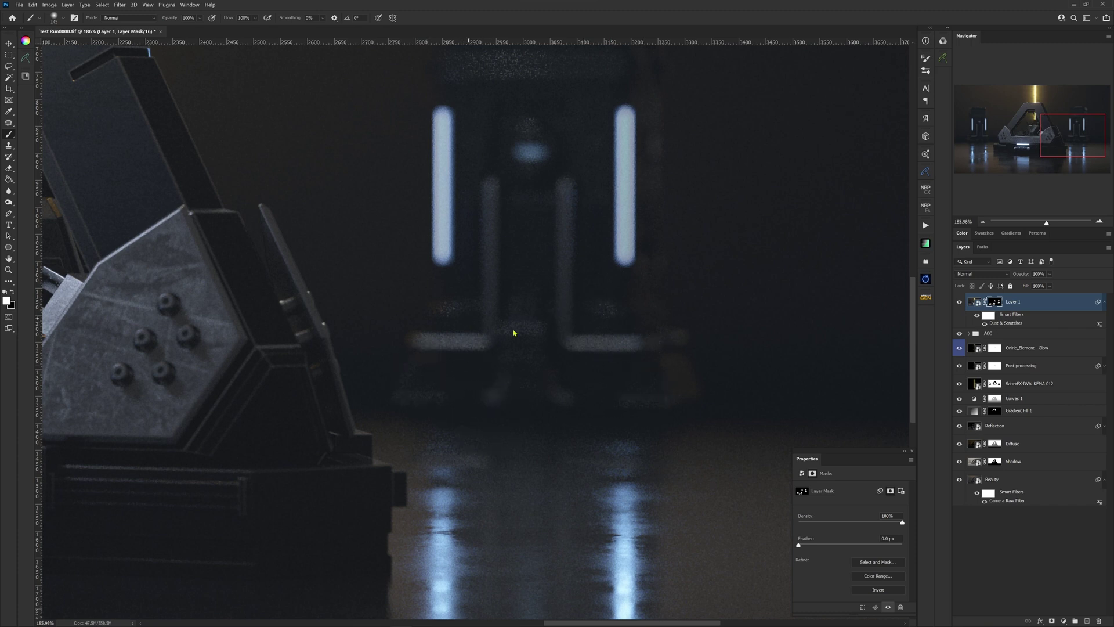
- Bring the left light pillar into view and target Layer 1's smart object instead of the mask
left_click_drag(561, 261, 485, 422)
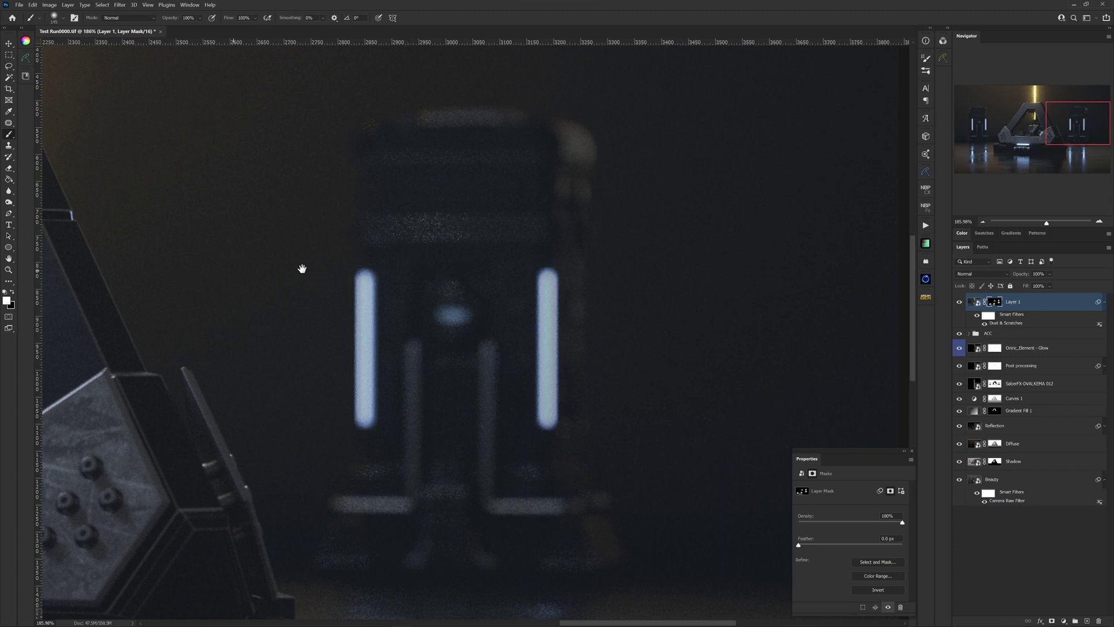
mouse_move(301, 266)
left_mouse_down()
mouse_move(504, 261)
mouse_move(707, 289)
left_mouse_up()
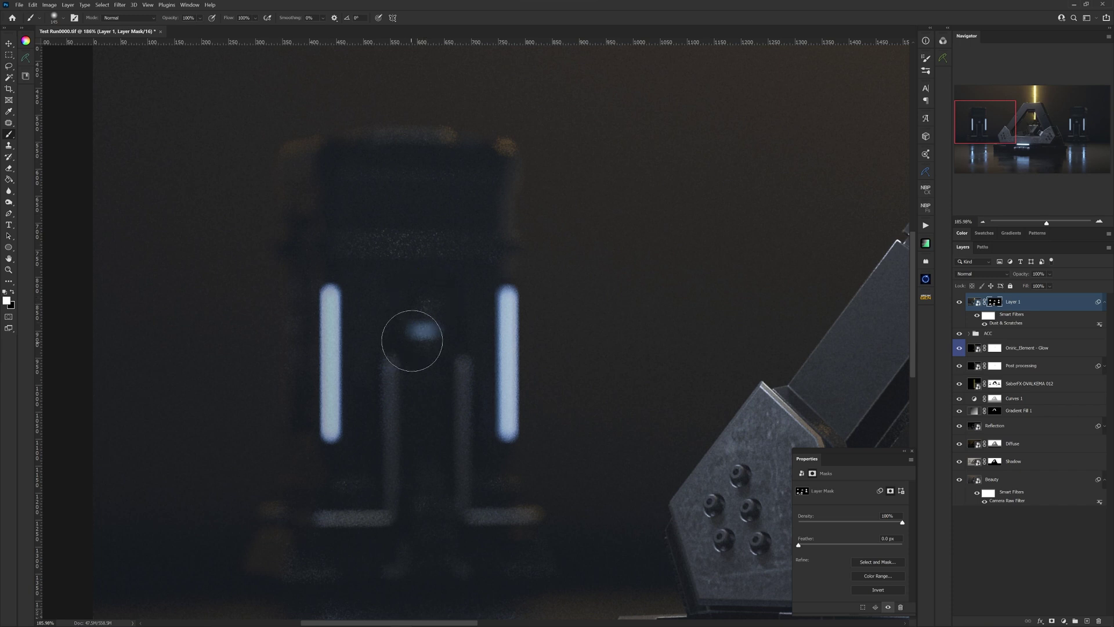
mouse_move(414, 341)
left_mouse_down()
mouse_move(433, 242)
mouse_move(412, 199)
left_mouse_up()
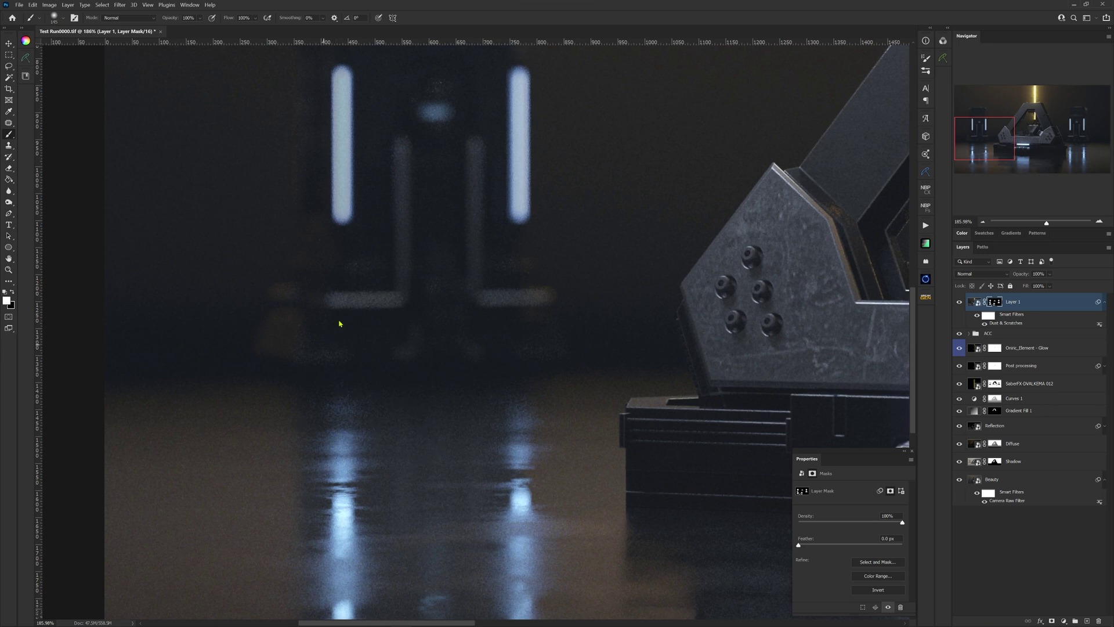
mouse_move(500, 218)
left_mouse_down()
mouse_move(465, 356)
mouse_move(488, 384)
left_mouse_up()
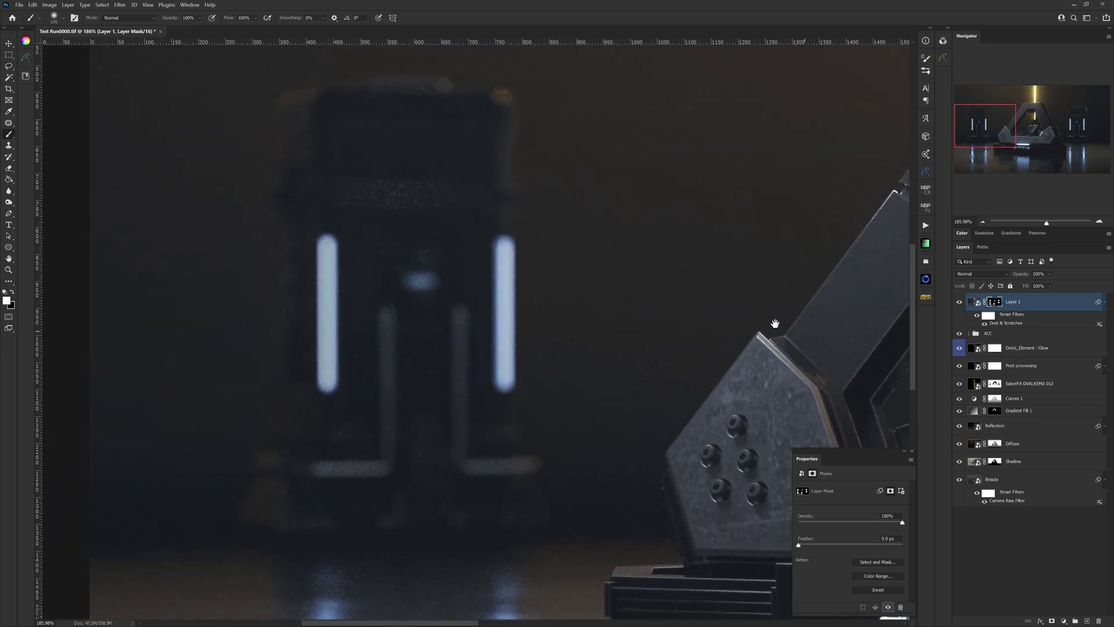
left_click(1012, 315)
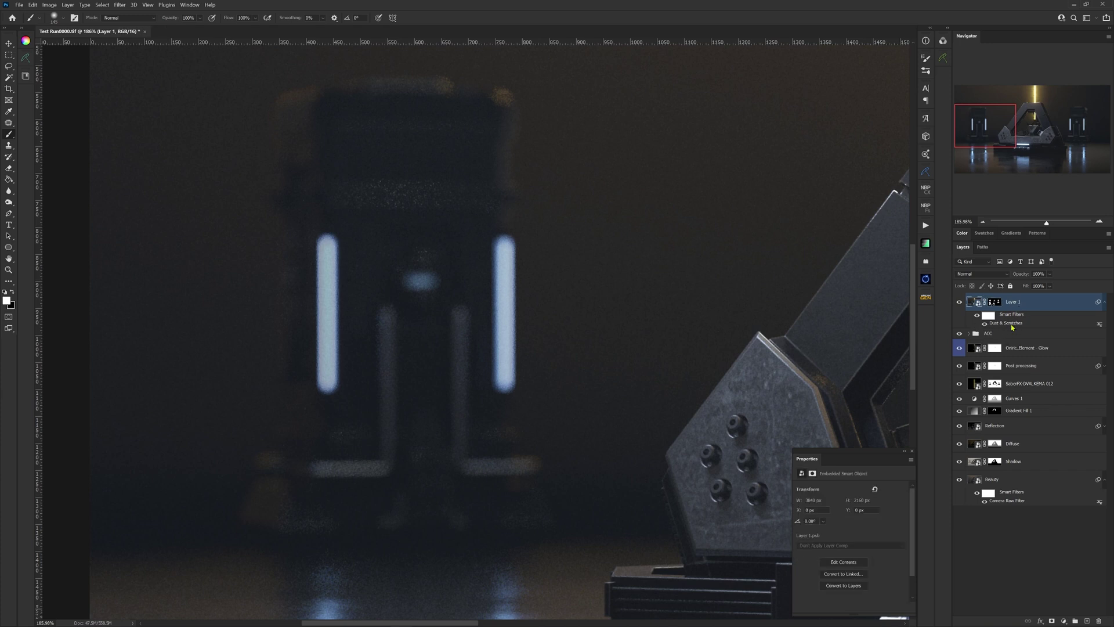
- Reopen the Dust & Scratches smart filter and change it to Radius 25, Threshold 15
double_click(1009, 324)
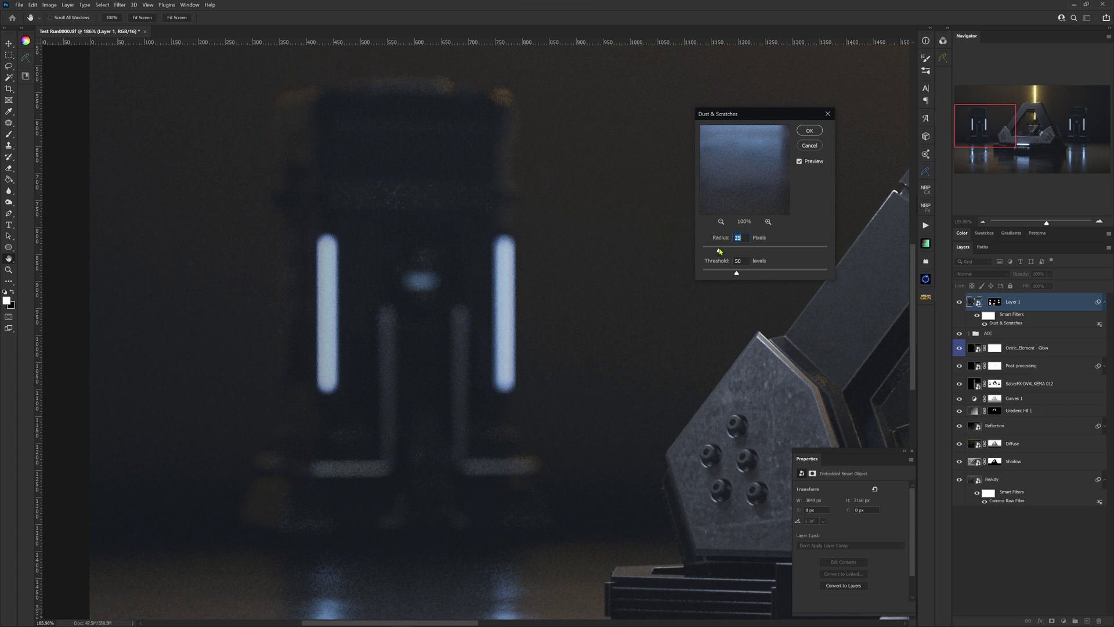
left_click(415, 291)
left_click(400, 185)
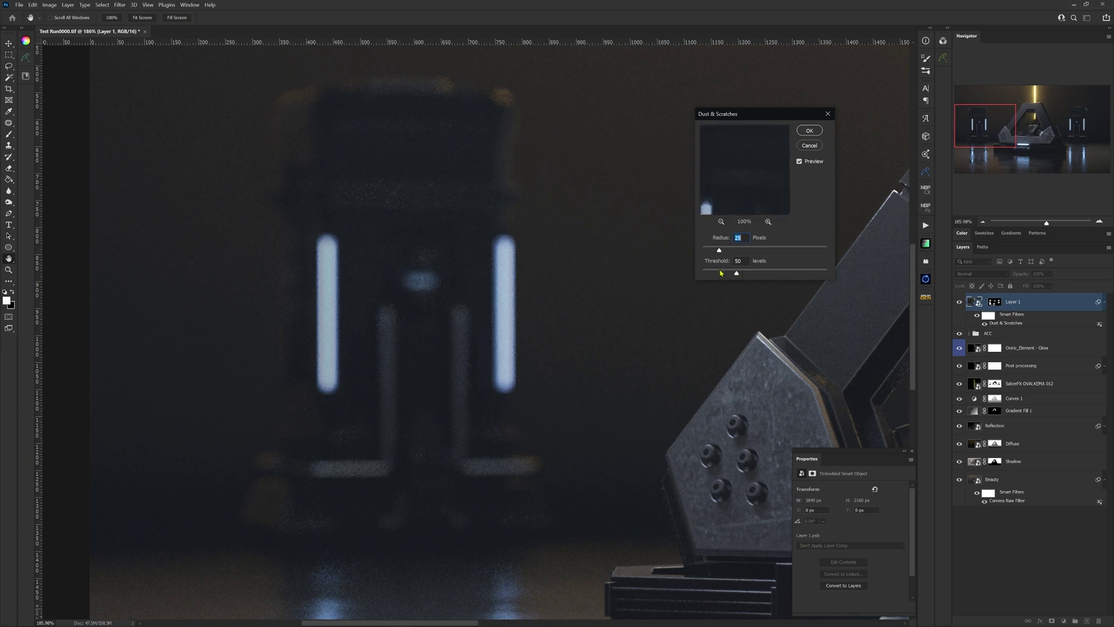
left_click_drag(721, 274, 720, 273)
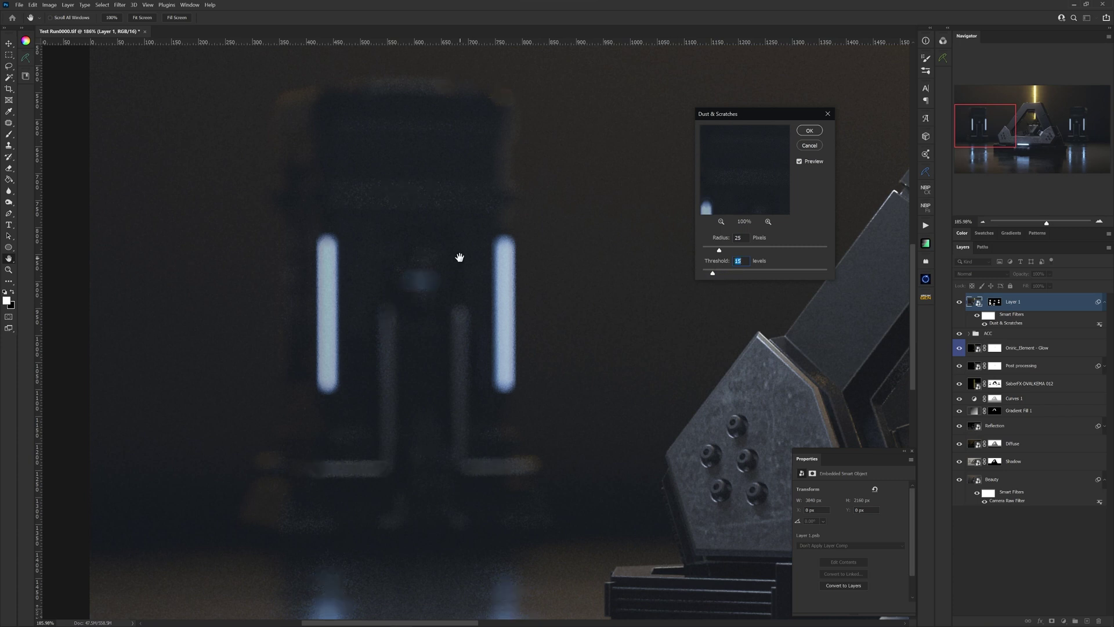
scroll(469, 261, "down", 3)
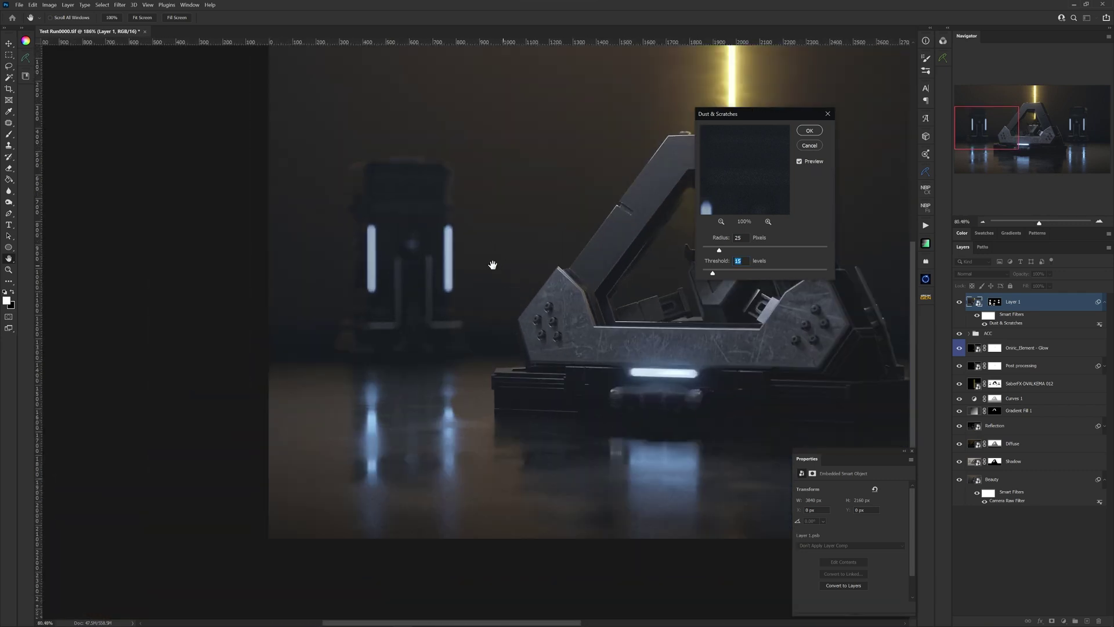
scroll(492, 265, "right", 10)
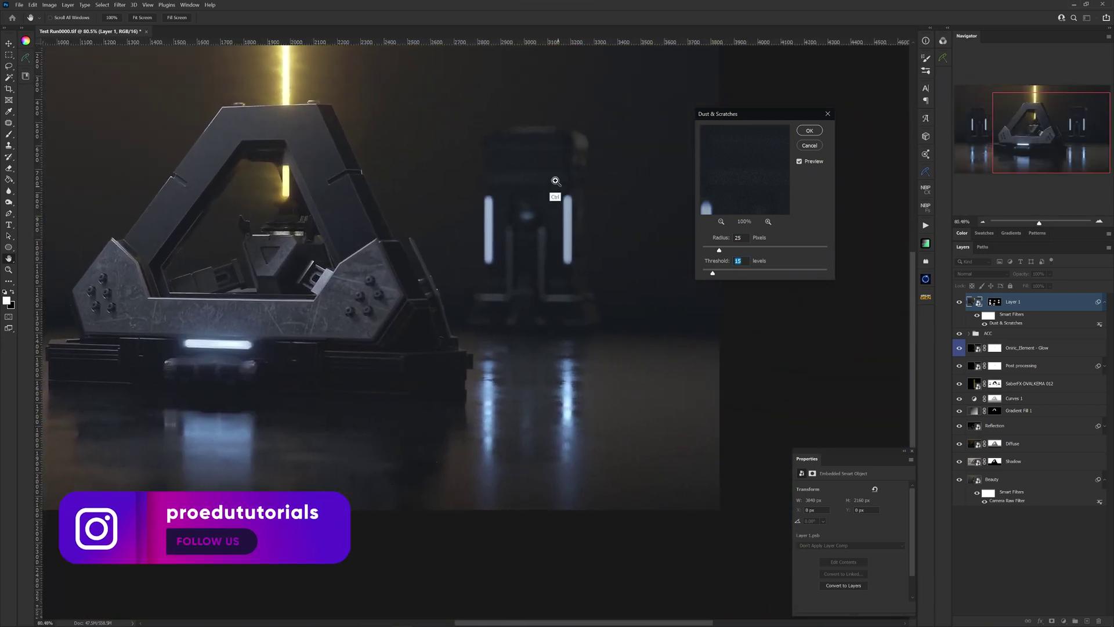
scroll(555, 180, "up", 2)
scroll(567, 175, "up", 2)
scroll(575, 169, "up", 1)
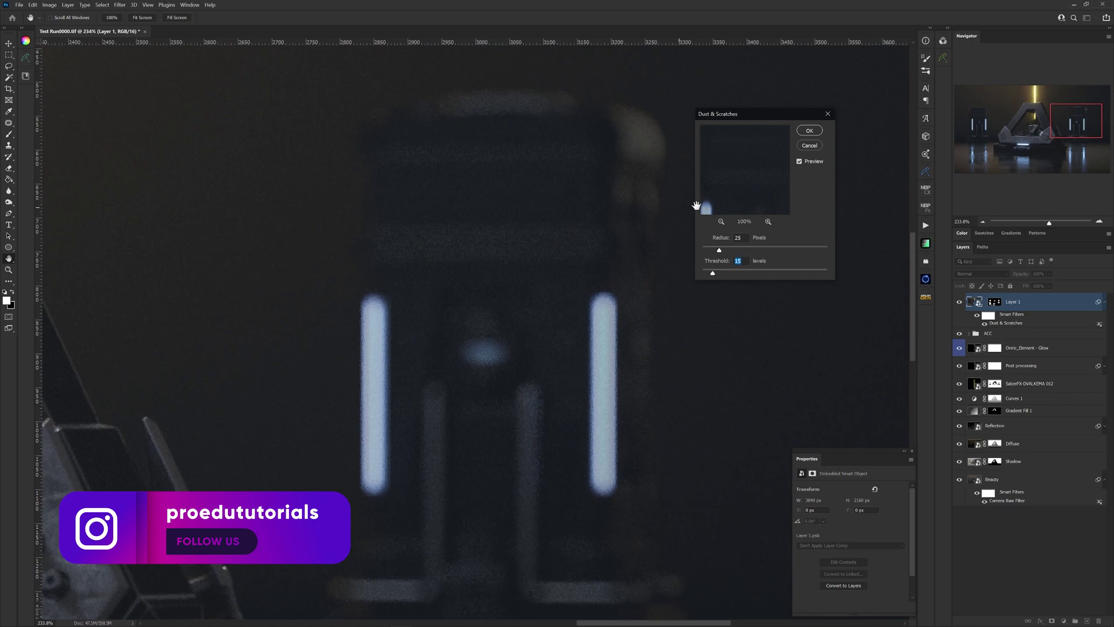
left_click(810, 131)
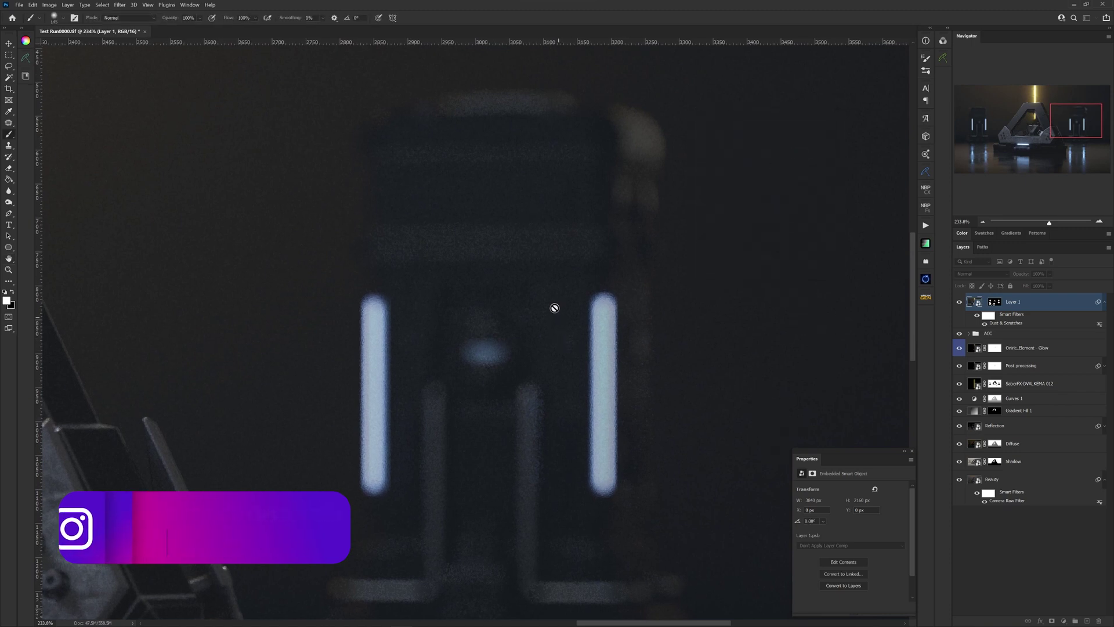
left_click(959, 302)
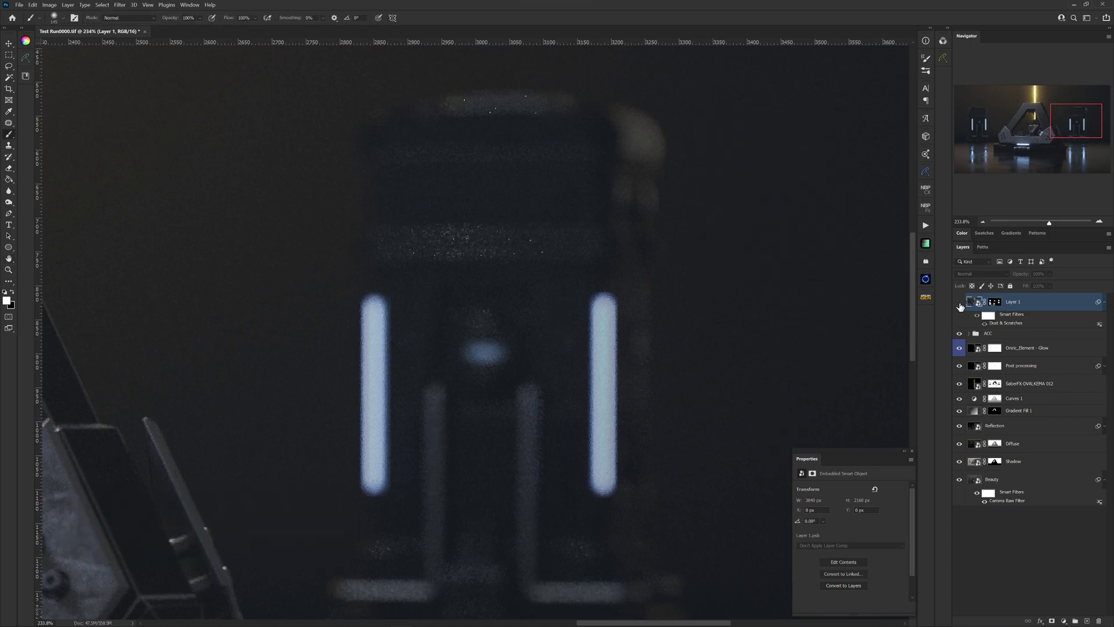
left_click_drag(480, 244, 505, 256)
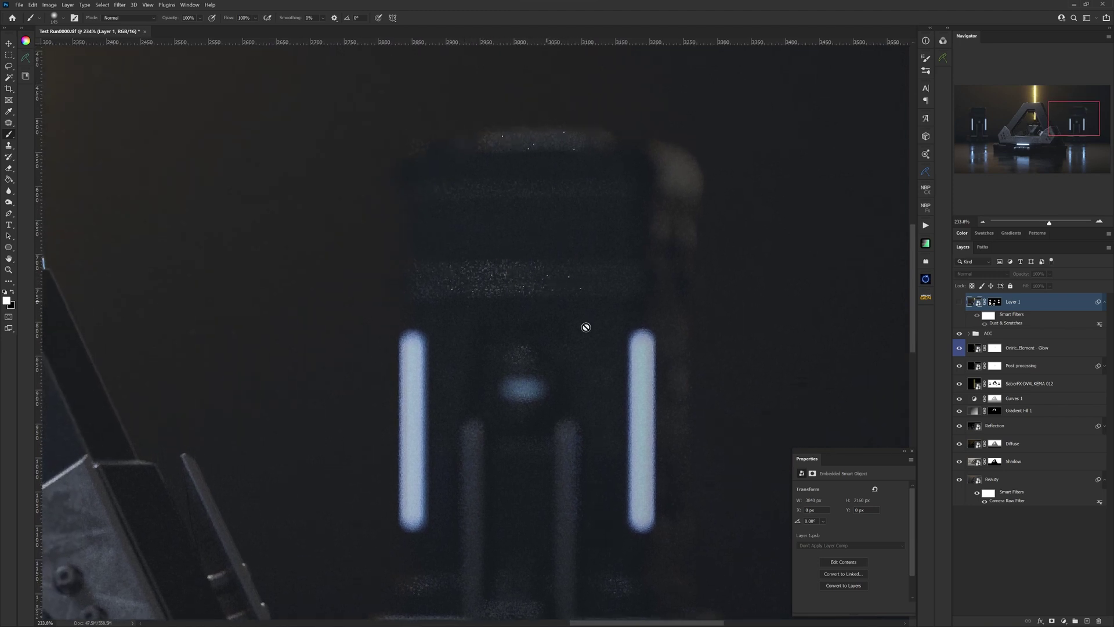
left_click(959, 302)
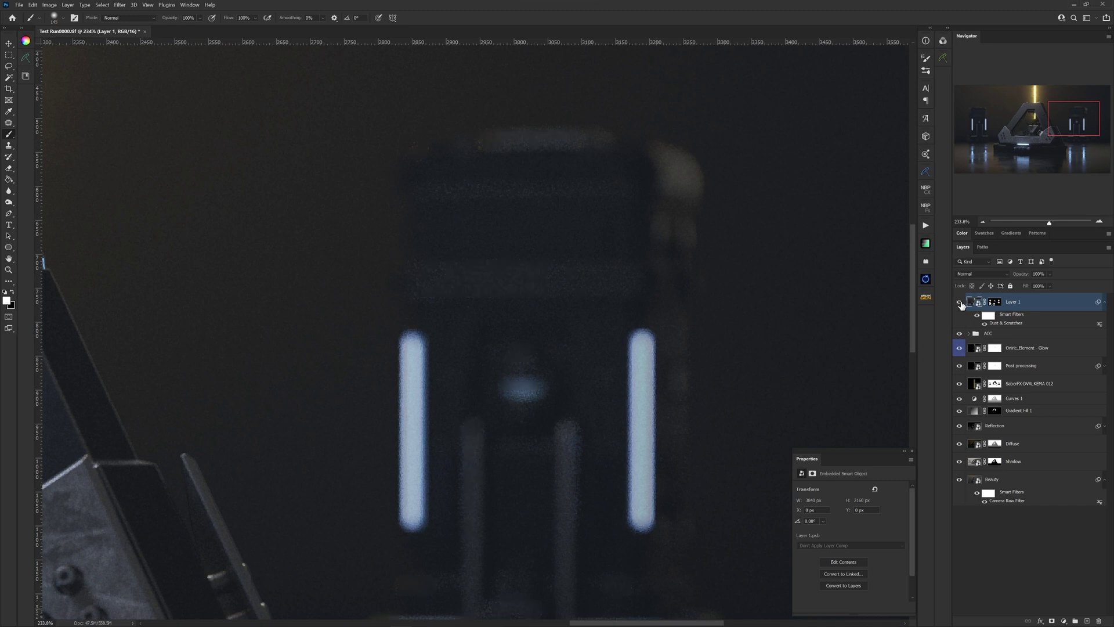
left_click(959, 302)
left_click(958, 301)
left_click_drag(528, 340, 596, 309)
scroll(566, 329, "down", 5)
scroll(624, 304, "up", 3)
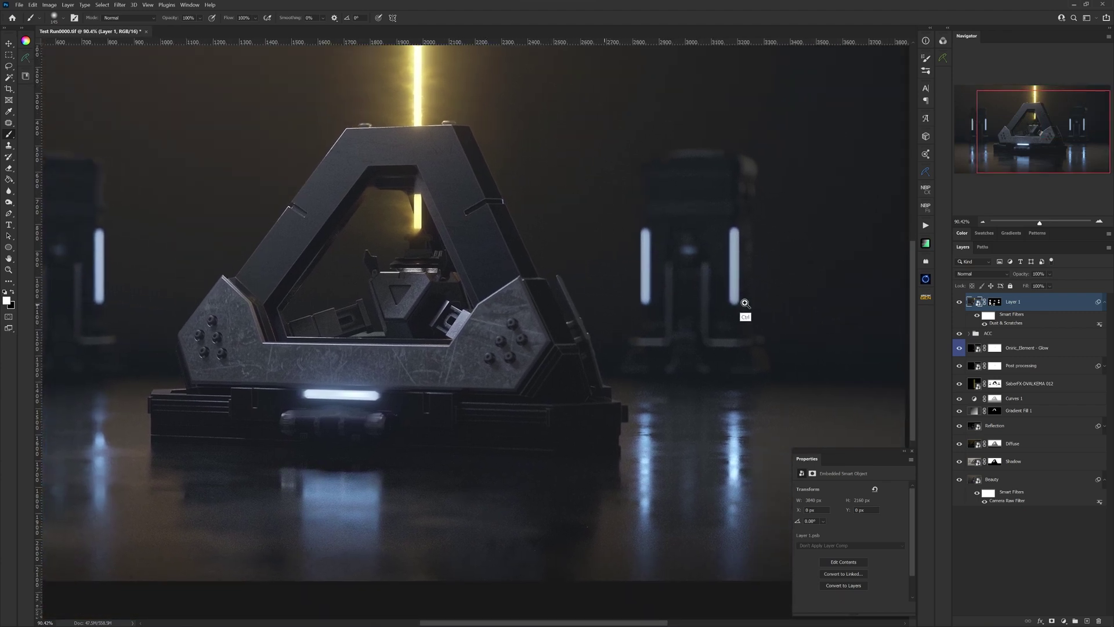
scroll(749, 291, "up", 3)
scroll(770, 275, "up", 2)
scroll(776, 273, "up", 2)
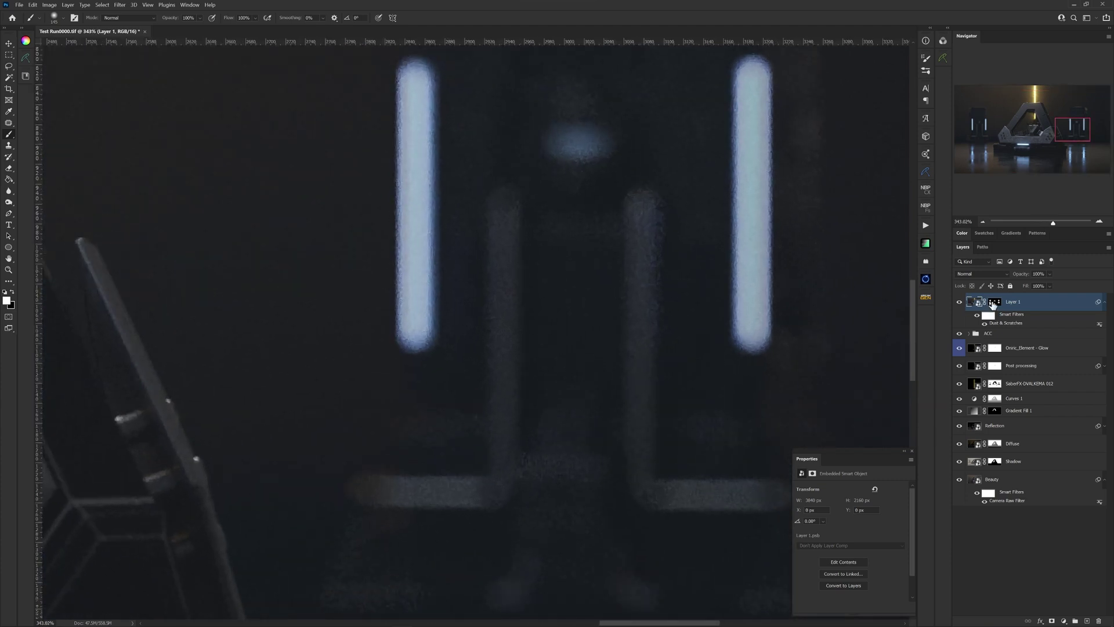
left_click(992, 304)
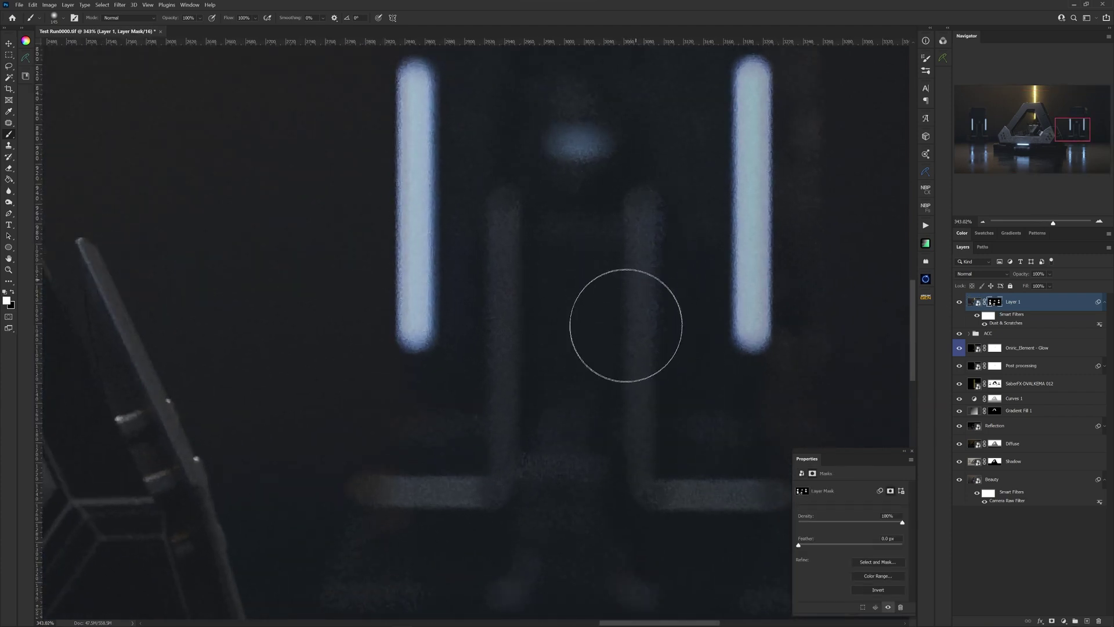
scroll(555, 275, "down", 10)
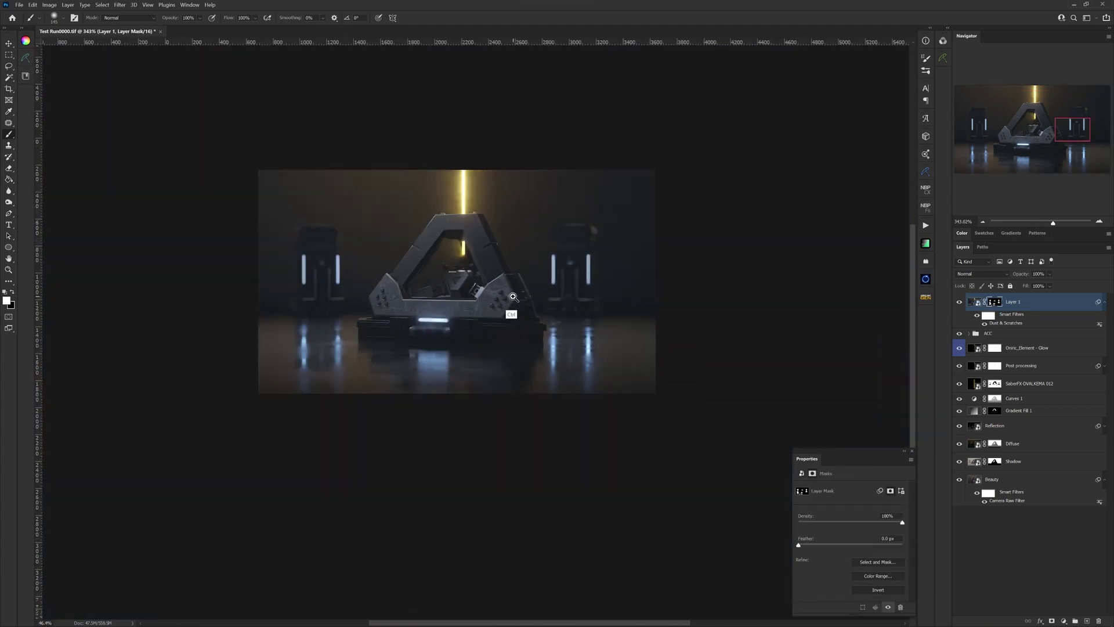
scroll(590, 283, "up", 1)
scroll(589, 283, "up", 2)
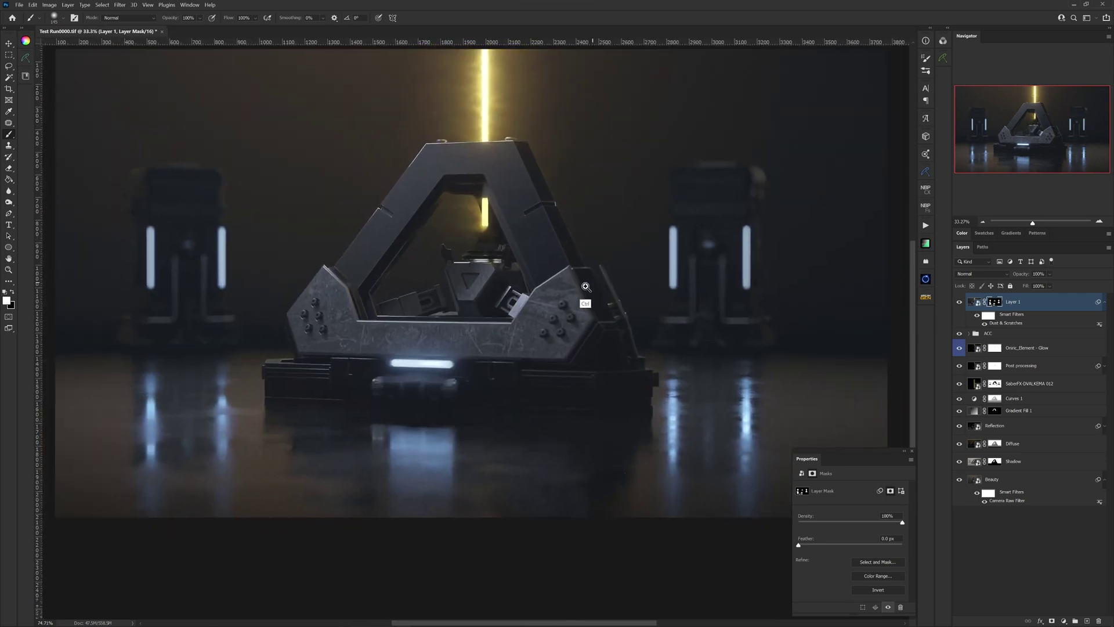
scroll(557, 285, "down", 1)
scroll(528, 287, "up", 1)
scroll(528, 287, "up", 1)
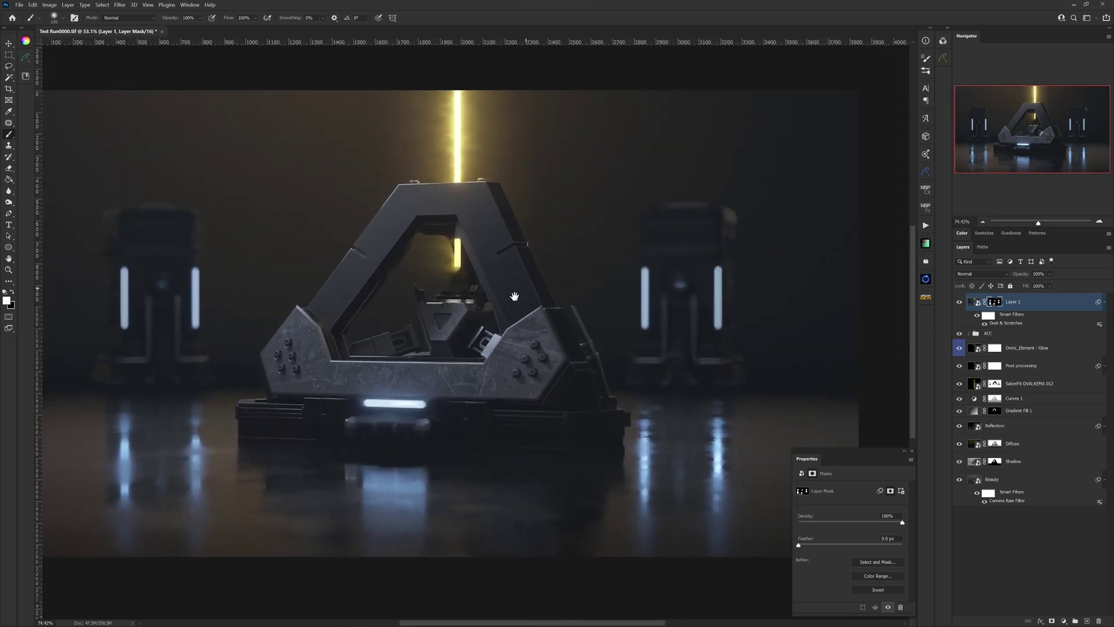
- Recenter the triangular structure in view while Layer 1's mask stays targeted
left_click_drag(528, 286, 543, 265)
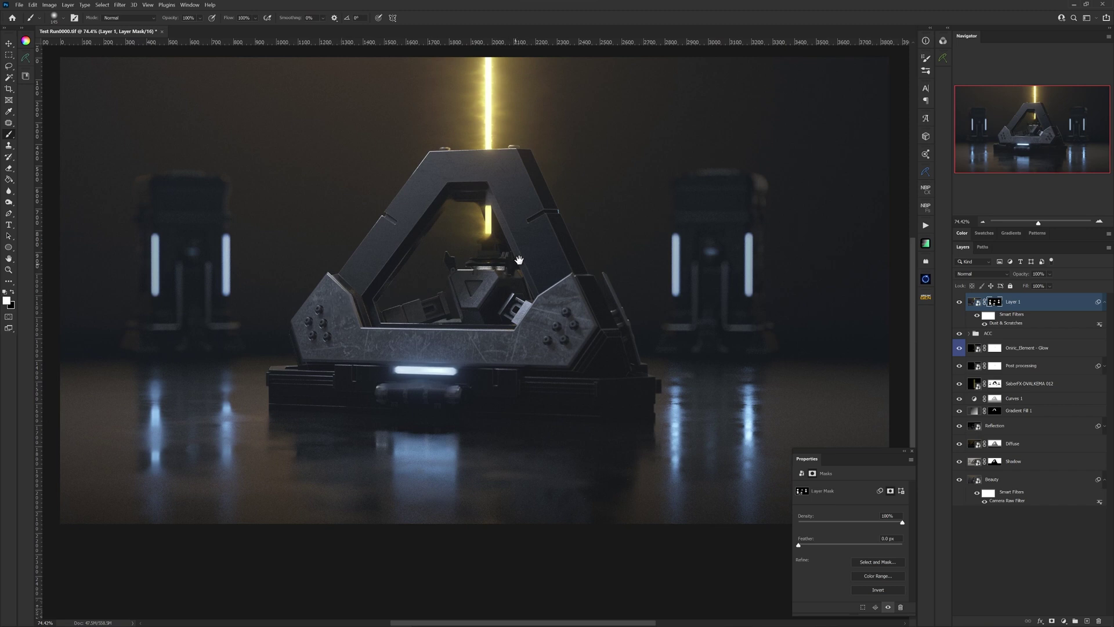
left_click_drag(519, 260, 536, 289)
scroll(558, 310, "up", 1)
scroll(558, 311, "up", 3)
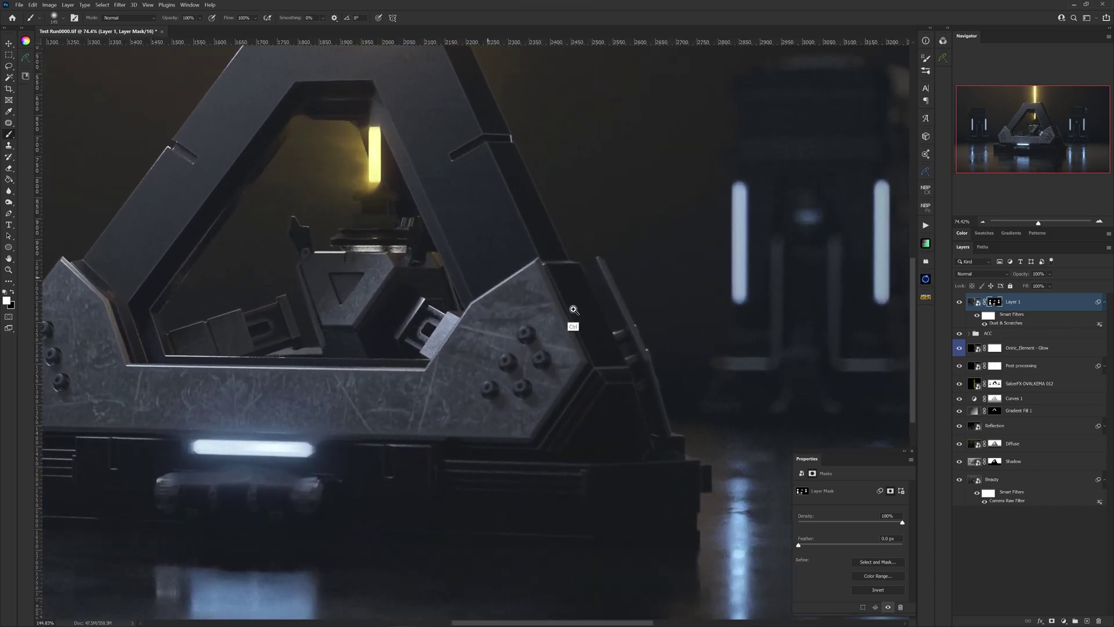
scroll(558, 310, "up", 1)
scroll(514, 307, "up", 1)
scroll(515, 307, "down", 1)
scroll(514, 306, "down", 3)
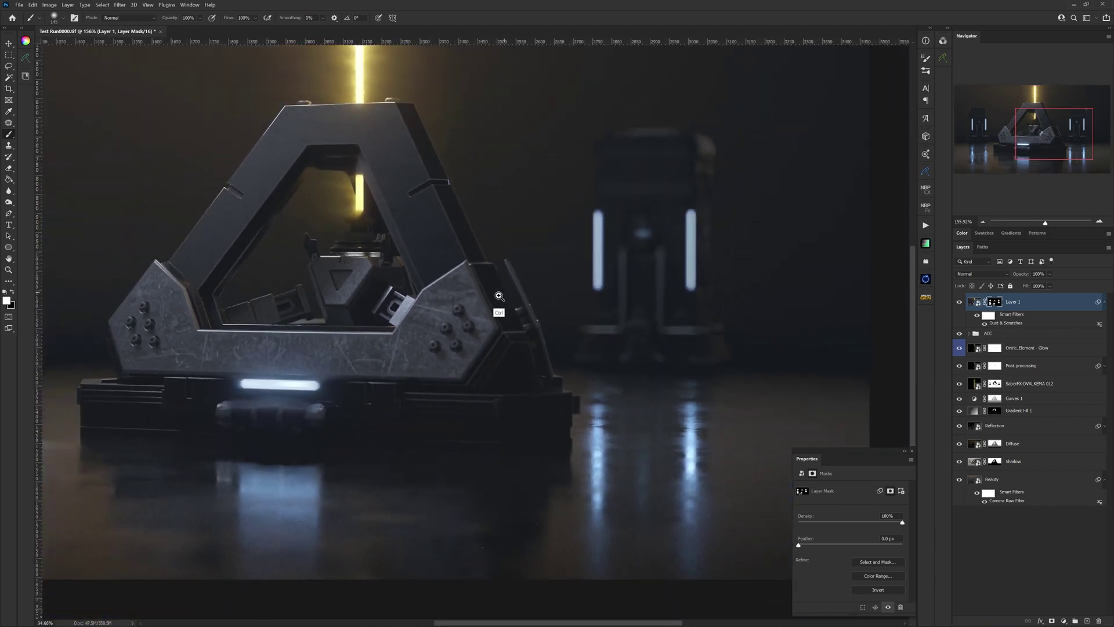
scroll(514, 305, "down", 1)
scroll(514, 302, "down", 1)
scroll(513, 302, "down", 1)
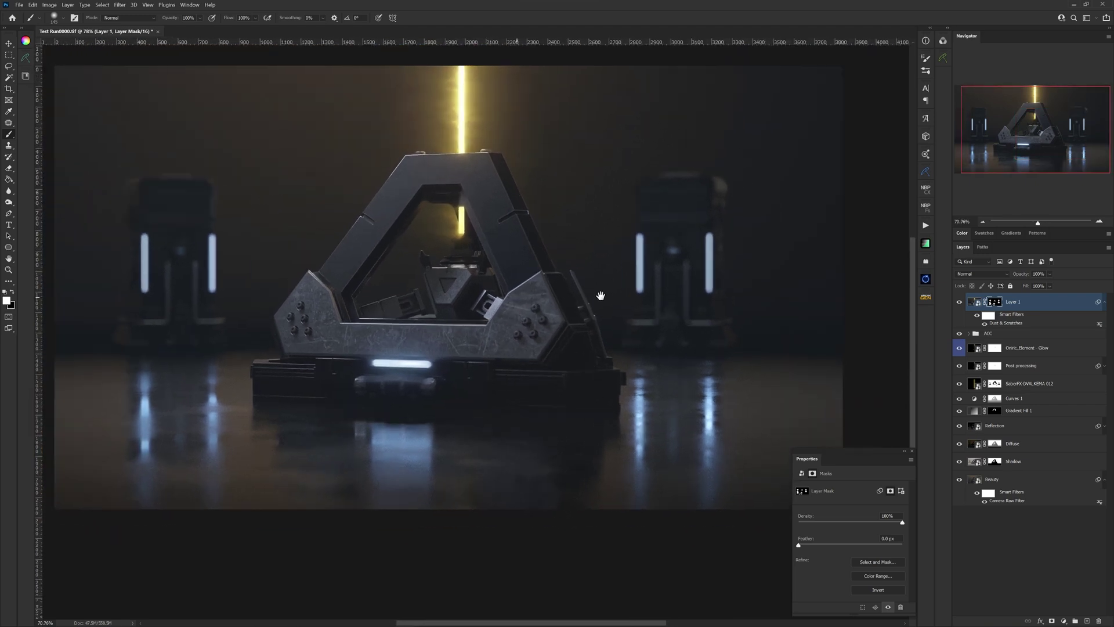